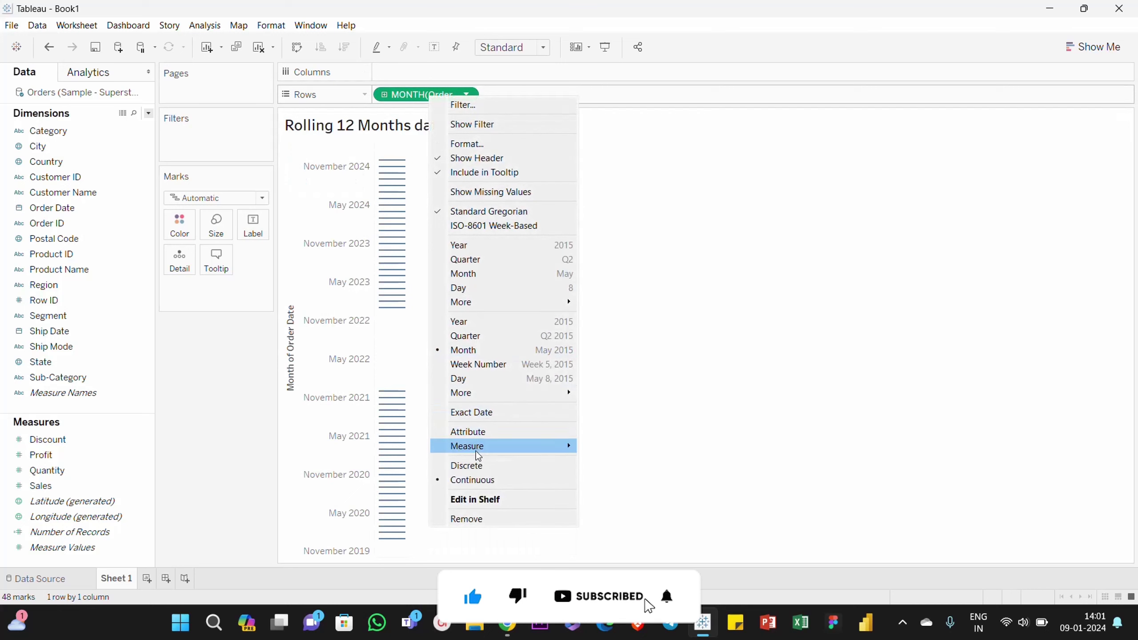
Step: Convert the continuous month of Order Date on the rows to discrete
click(475, 465)
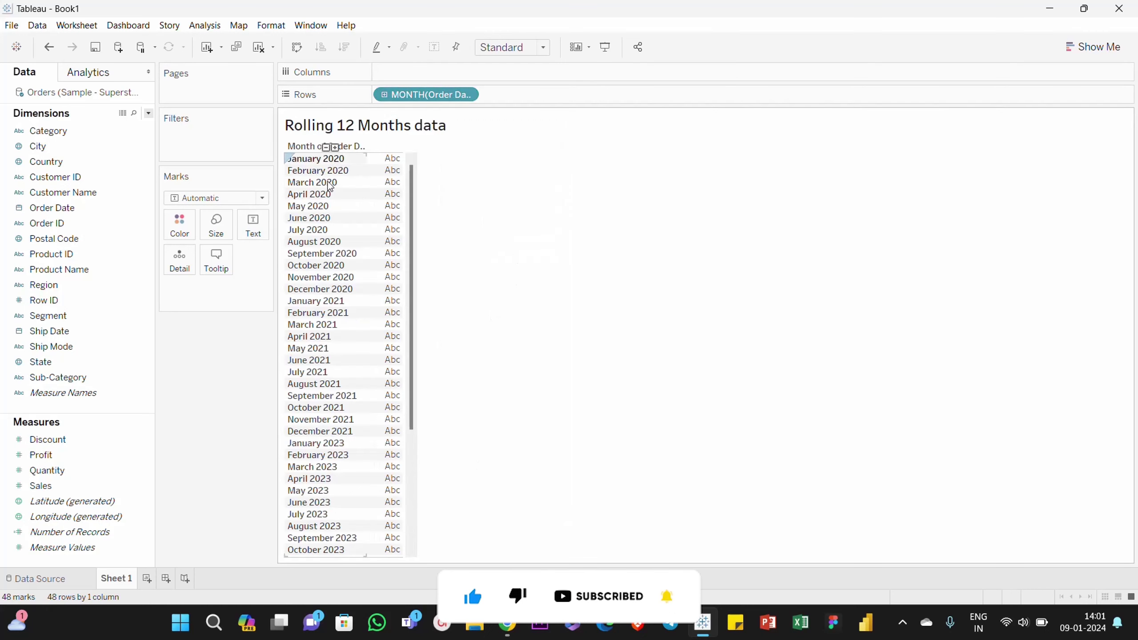
drag(409, 244, 424, 206)
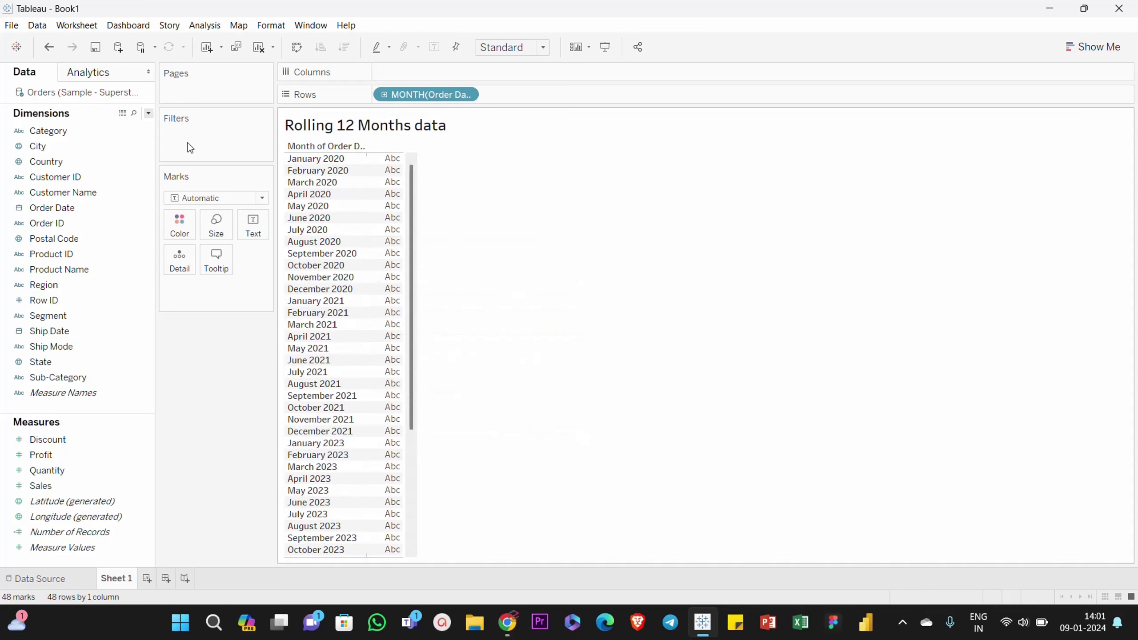
Step: Create a new calculated field named "Rolling 12 months" and start its formula
click(148, 113)
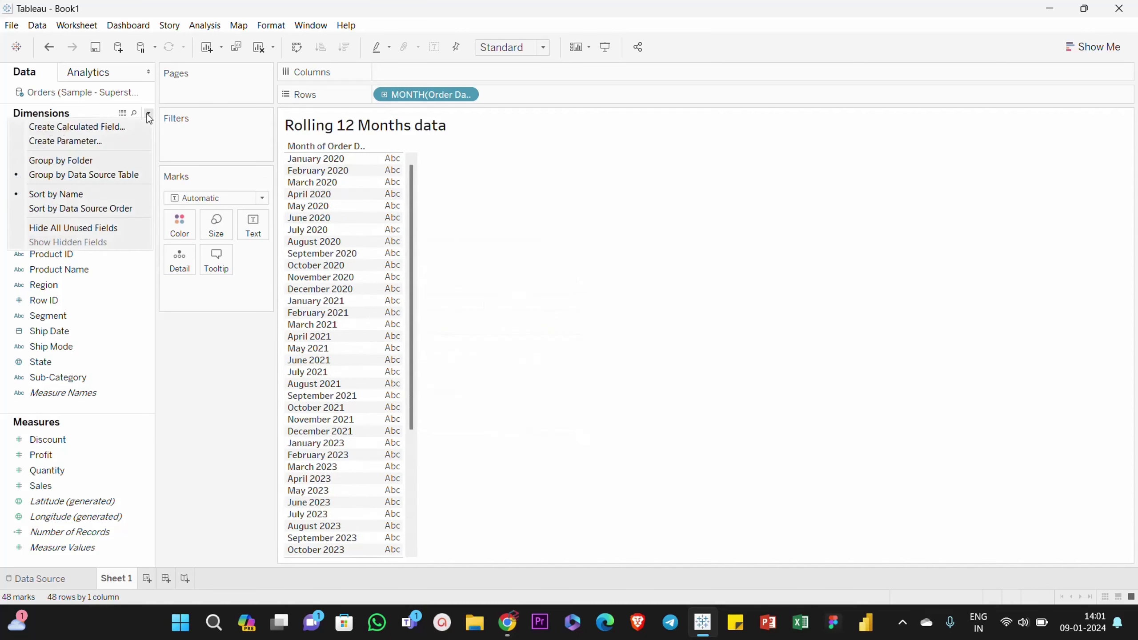
click(122, 126)
text(Rolling 12 months)
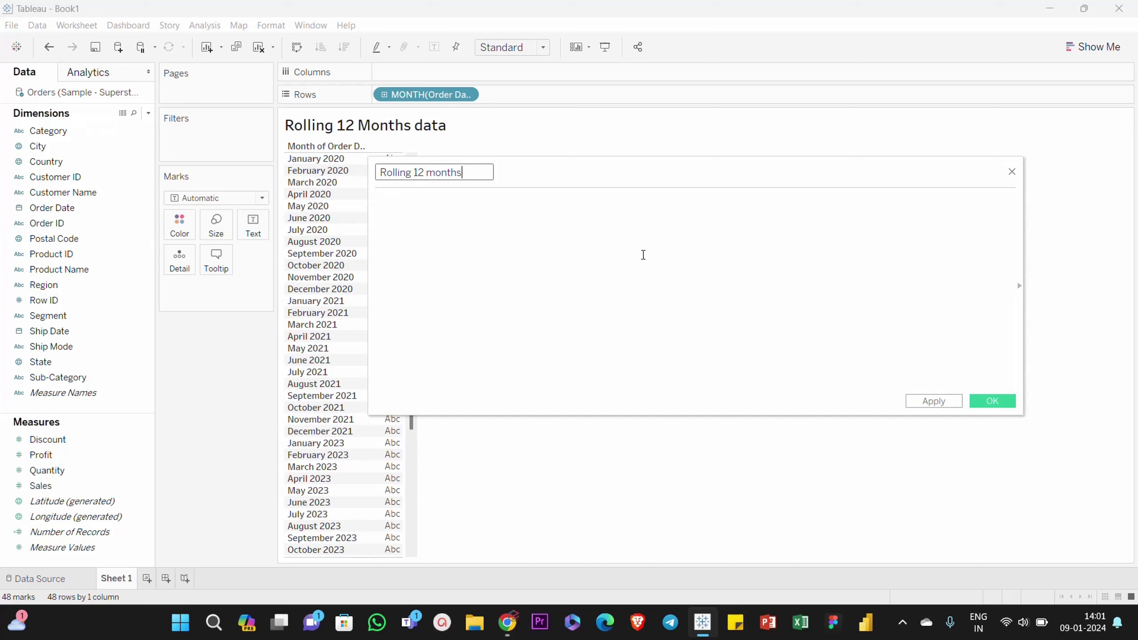
click(644, 255)
text(min)
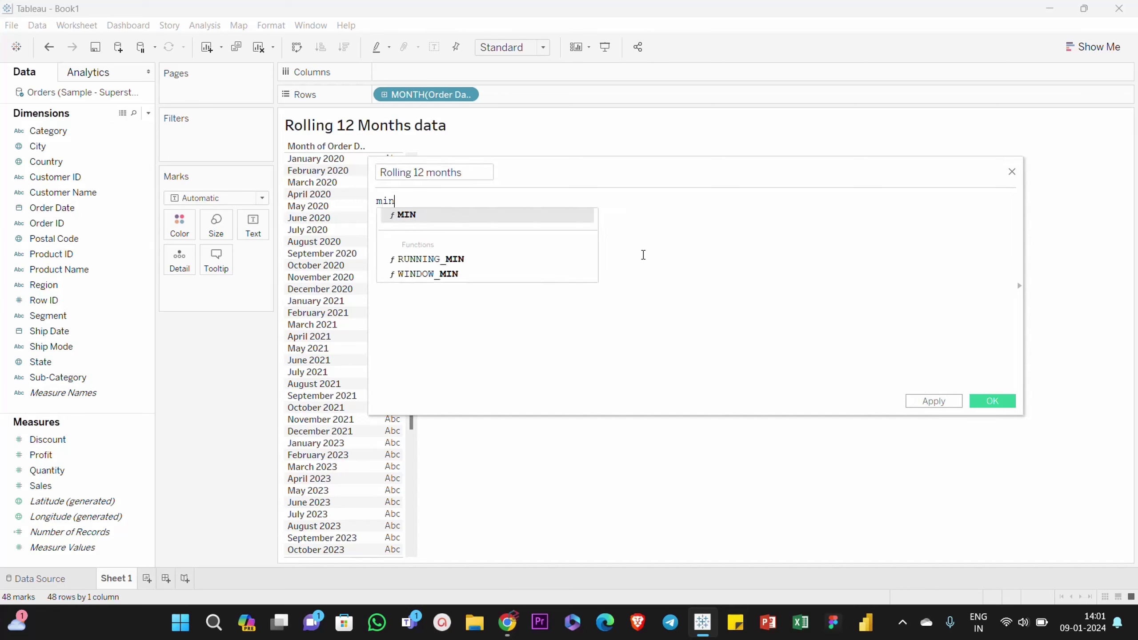
key(Return)
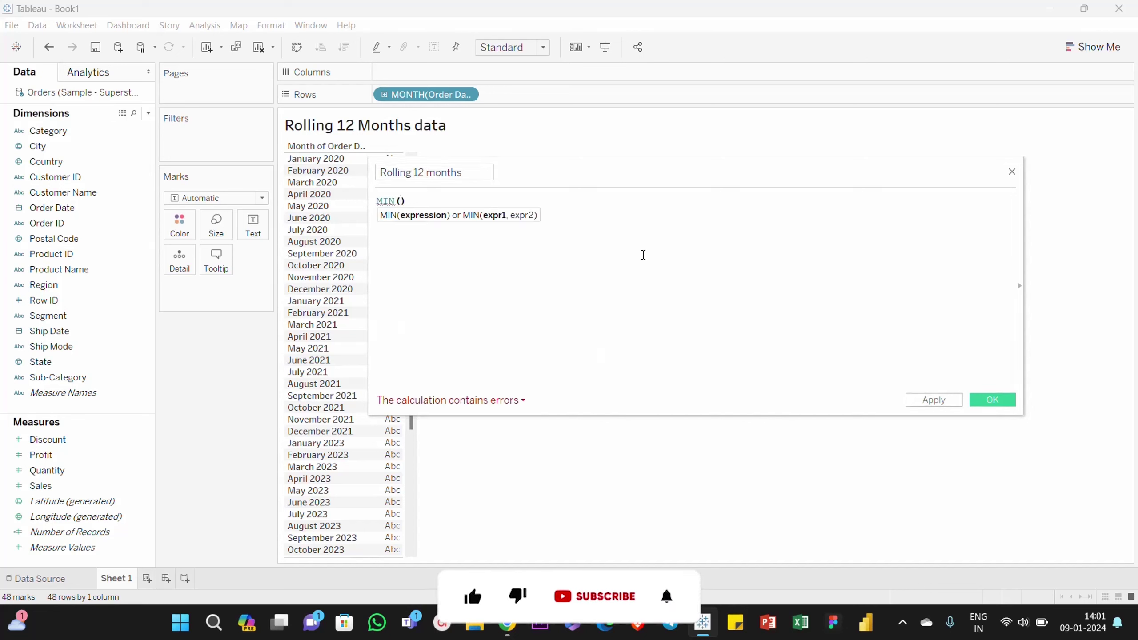
key(ctrl+a)
key(BackSpace)
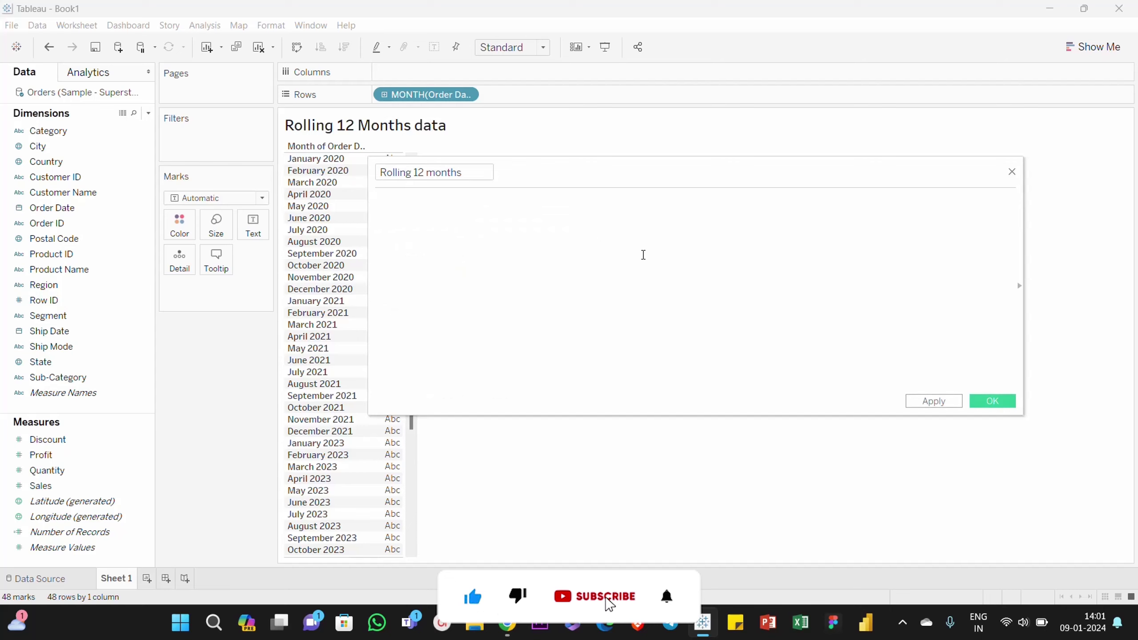
text(date)
key(Down)
key(Down)
key(Return)
key(Right)
key(Return)
text(date)
key(Down)
key(Down)
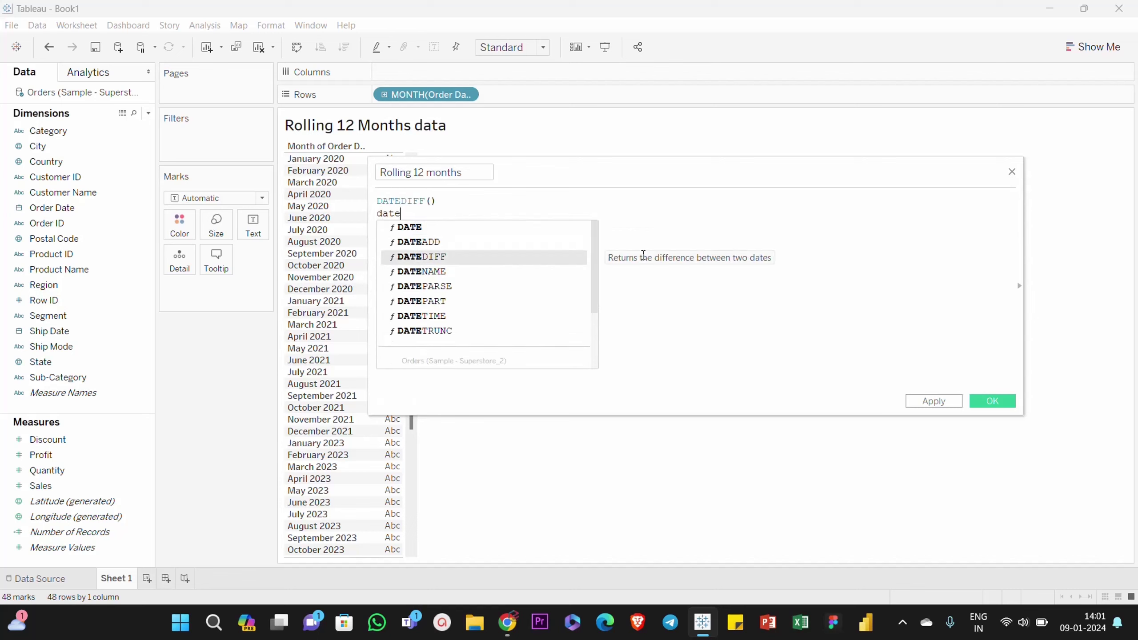
key(Down)
key(Down)
key(Down)
key(Down)
key(Down)
key(Return)
key(Right)
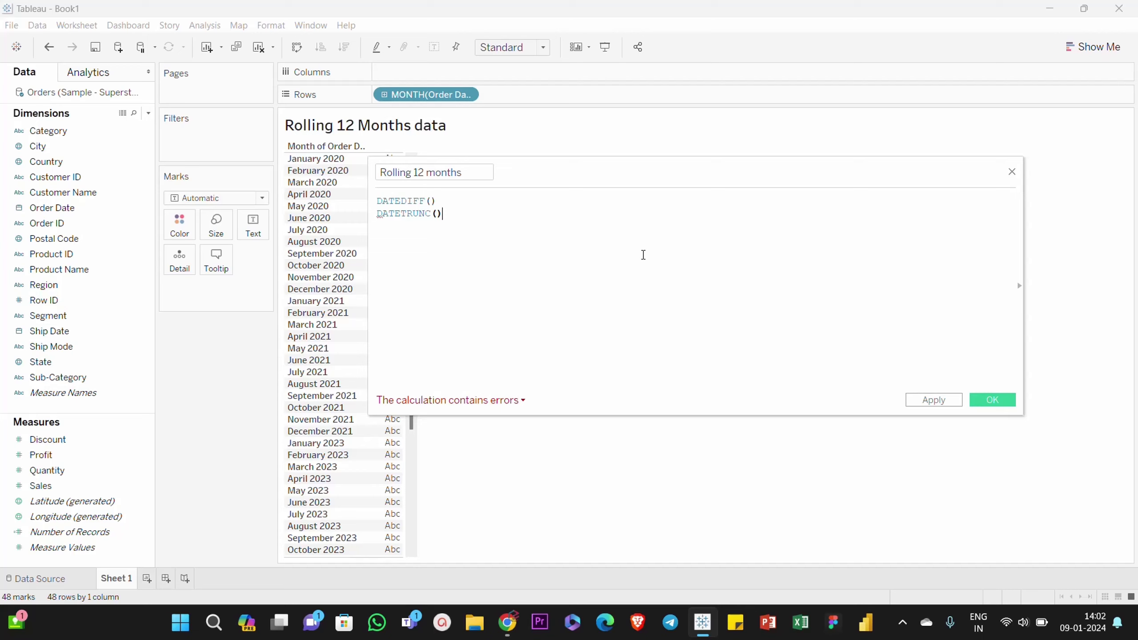
key(ctrl+a)
key(BackSpace)
Step: Begin the formula with a MIN function wrapping DATEDIFF, using 'month' as the date part
text(min)
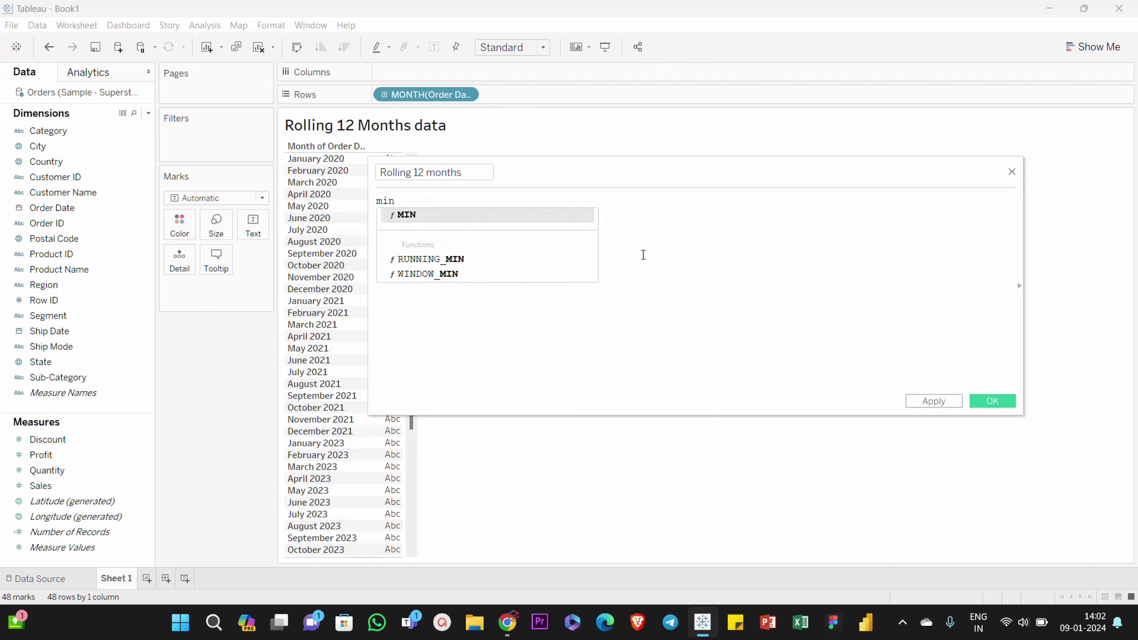
key(Return)
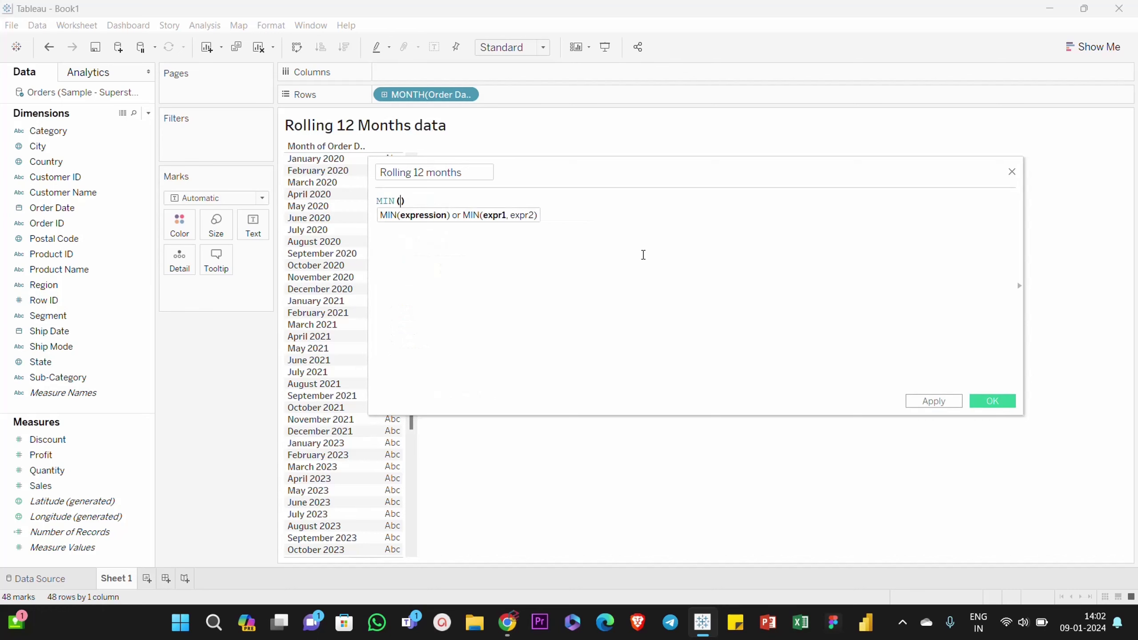
text(date)
key(Down)
key(Down)
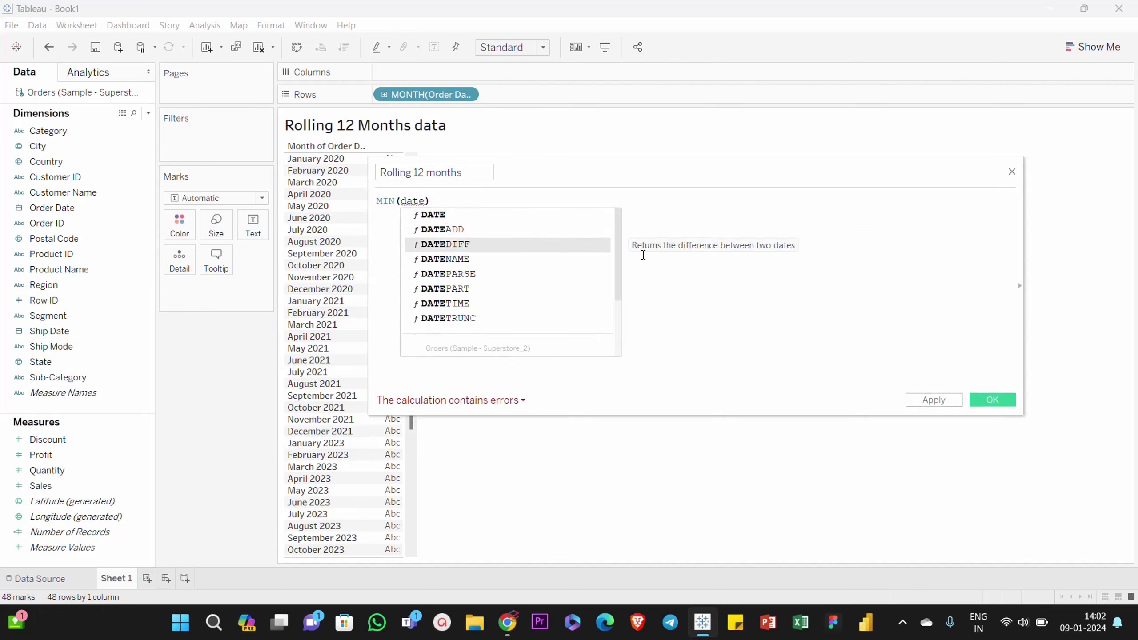
key(Return)
text(')
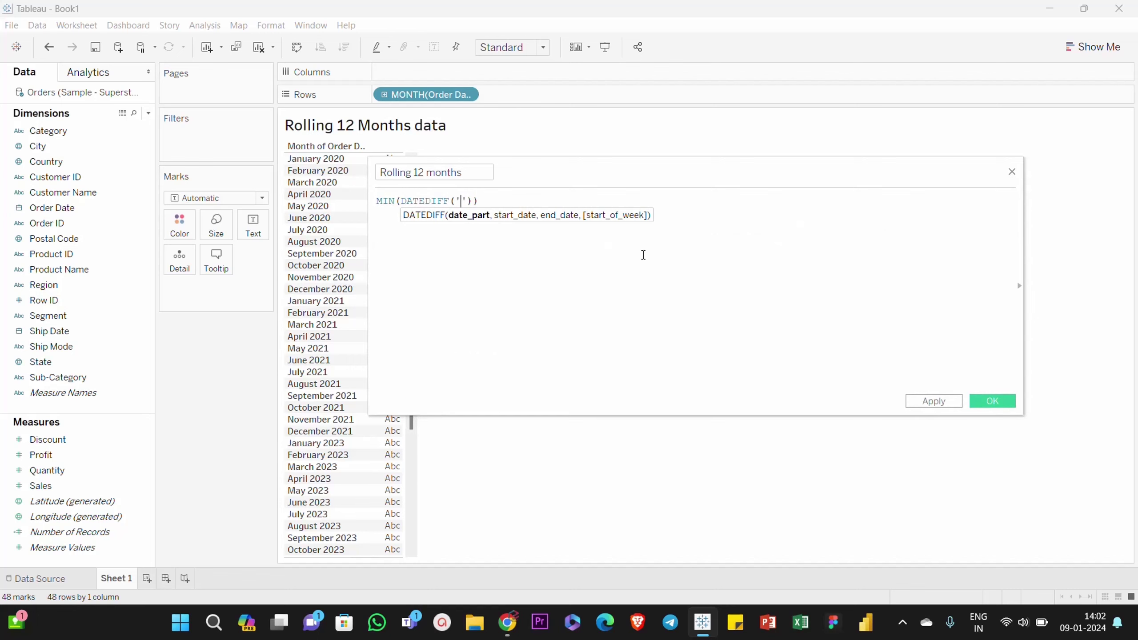
text(month)
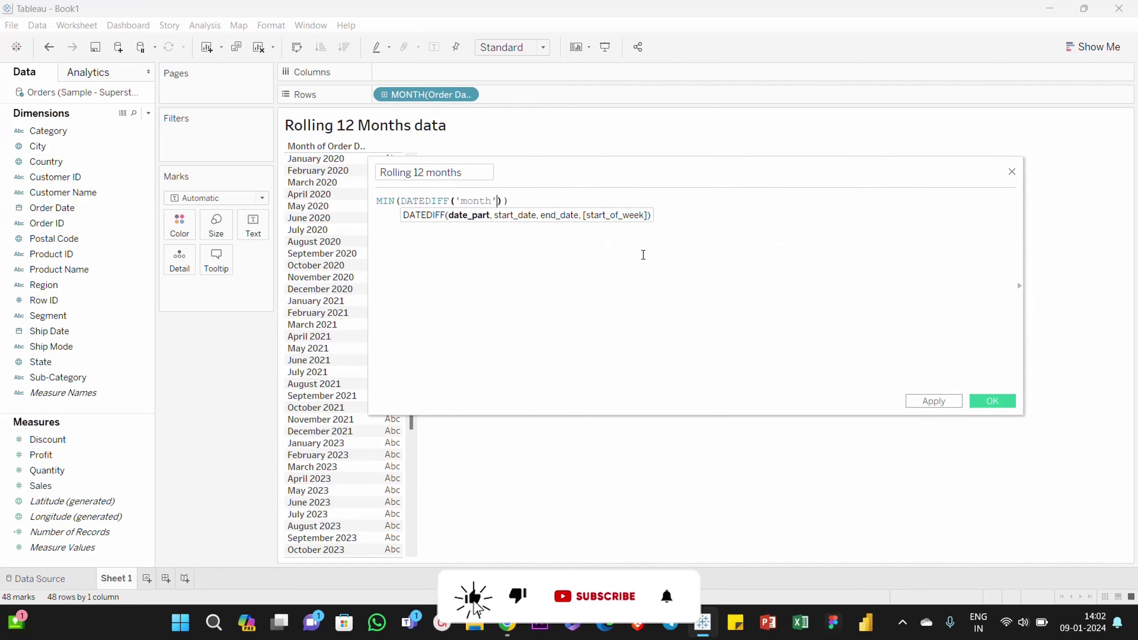
text(')
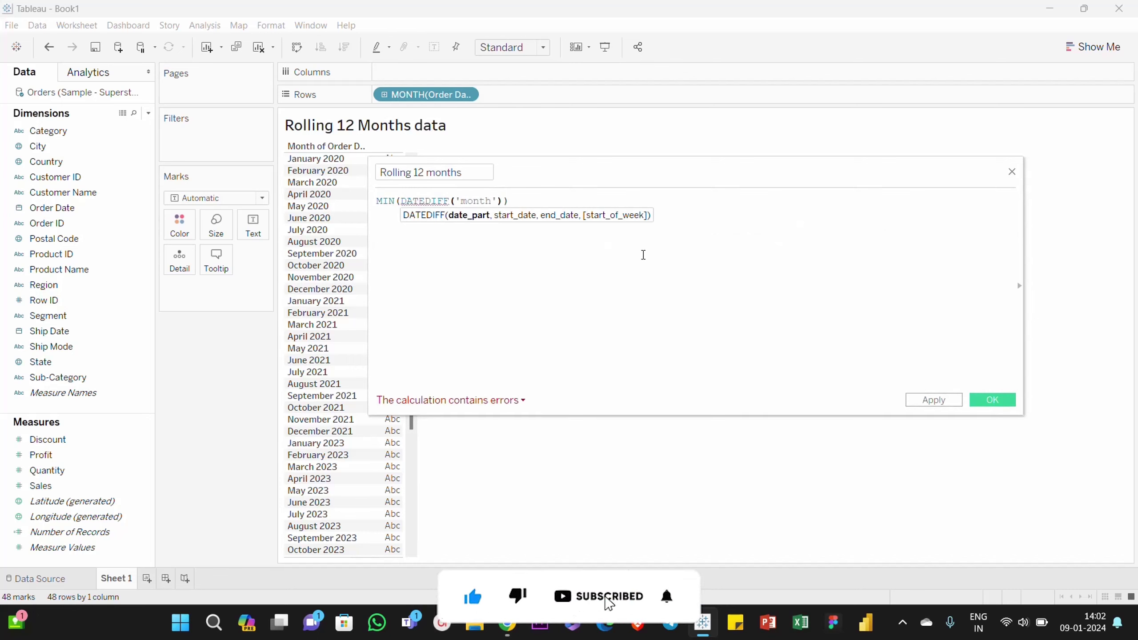
Step: Add DATETRUNC('month',[Order Date]) as the start date of DATEDIFF, removing the surplus closing parentheses after it
text(,date)
key(Down)
key(Down)
key(Down)
key(Down)
key(Down)
key(Down)
key(Down)
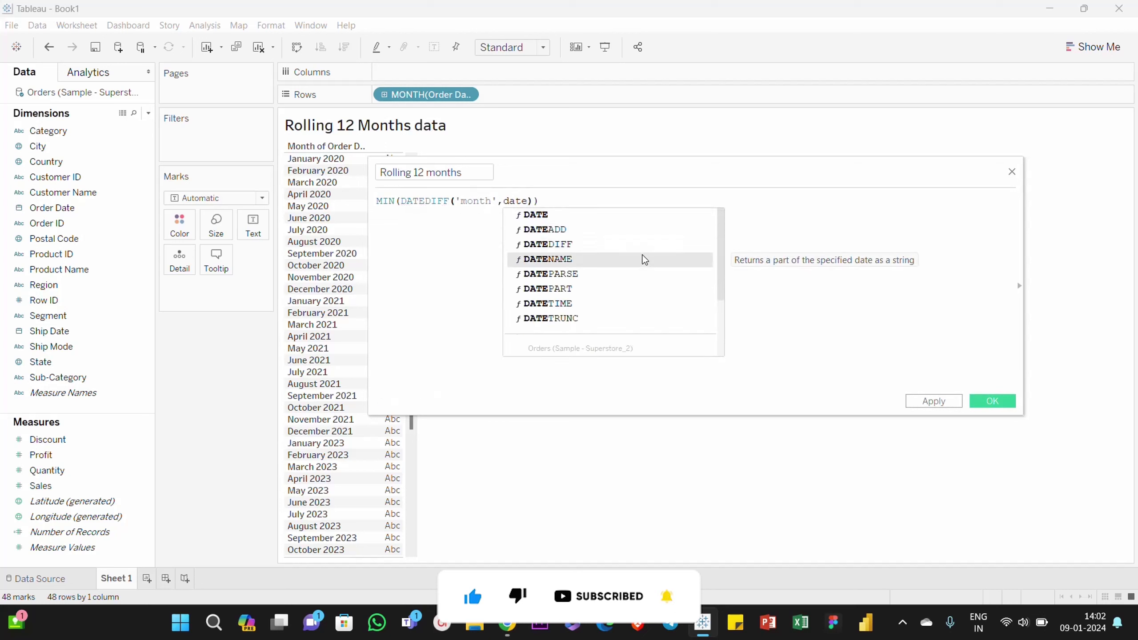
key(Return)
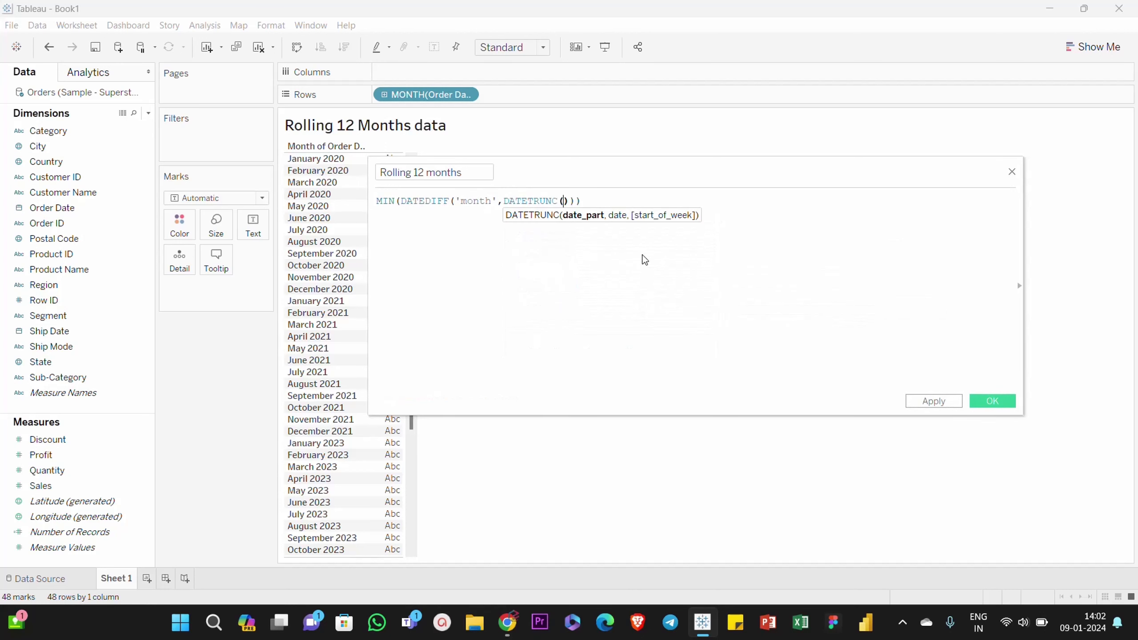
text(')
text(month',order)
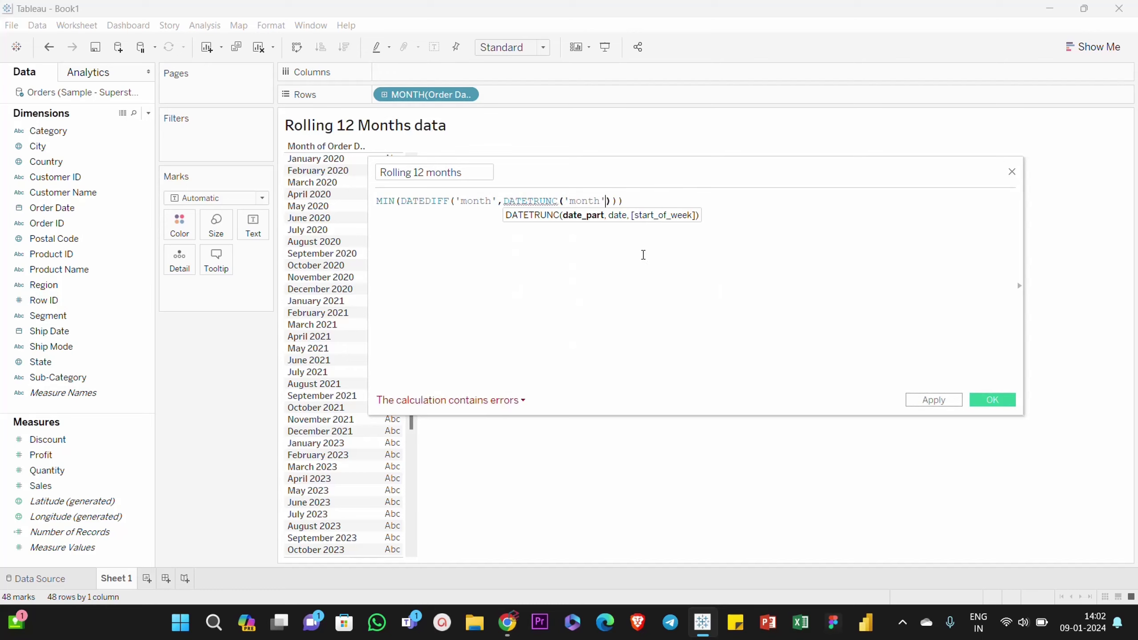
key(Return)
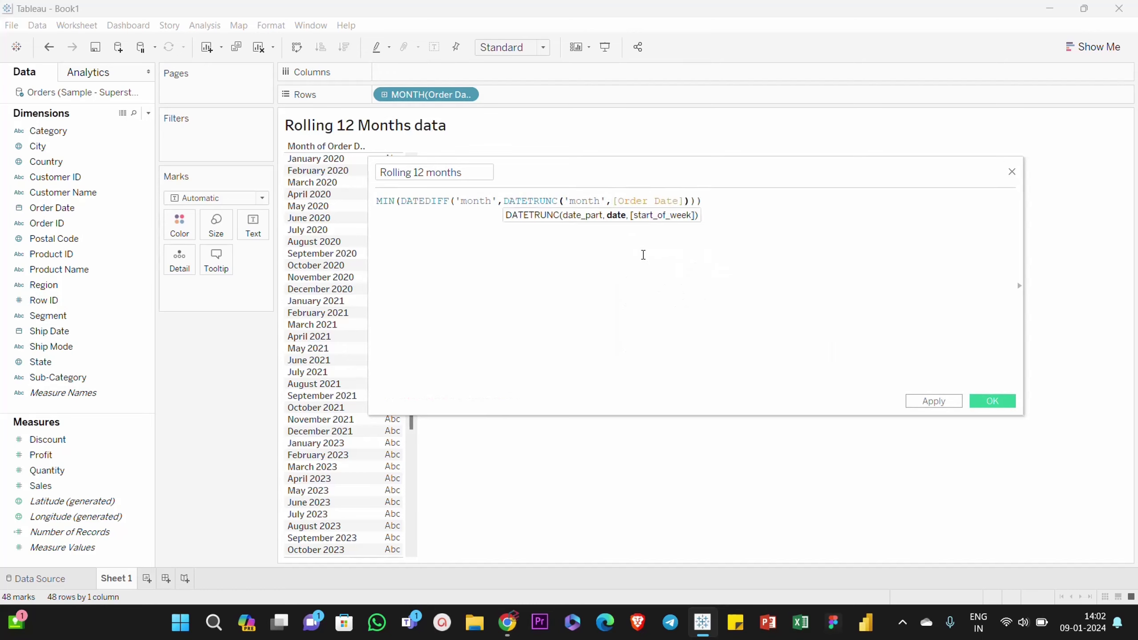
key(Right)
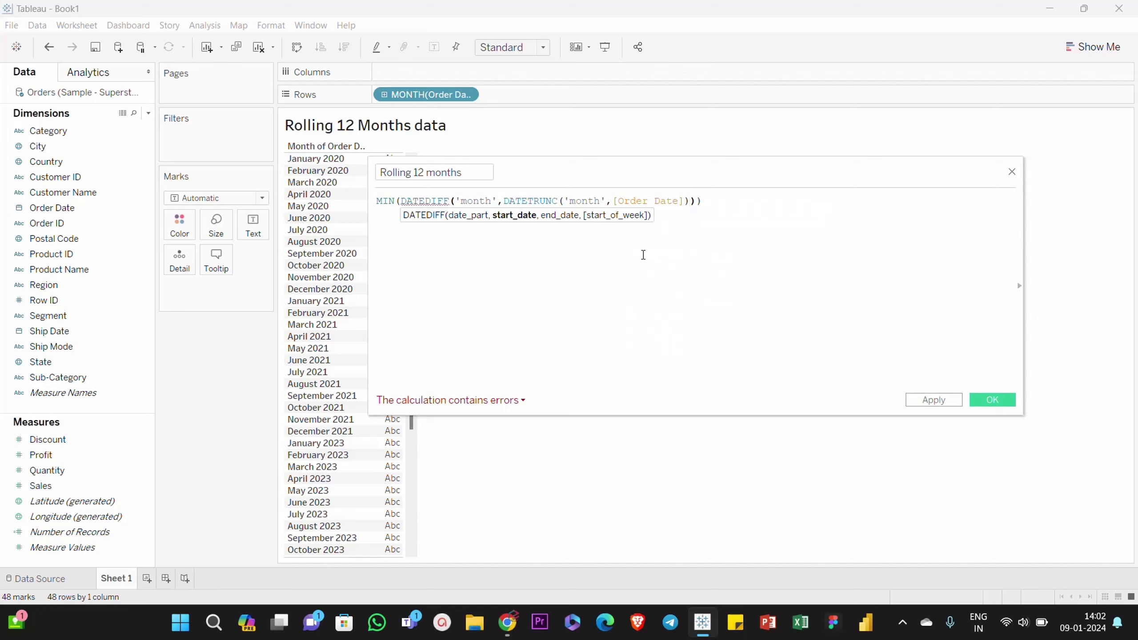
key(Delete)
key(Delete)
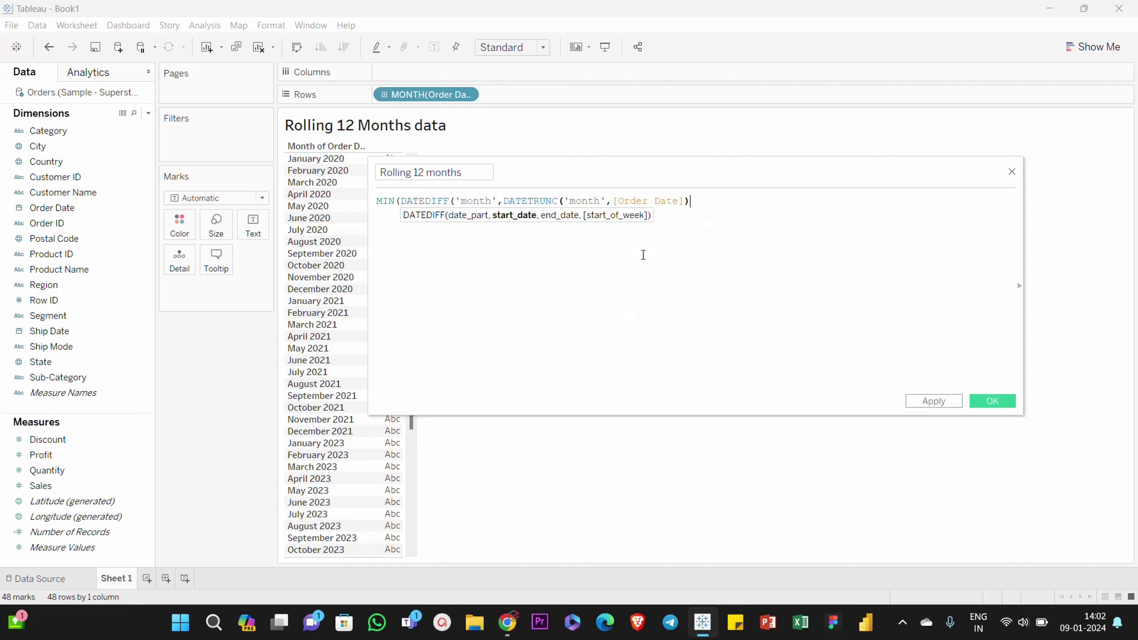
Step: Add DATETRUNC('month',TODAY()) as the end date, close the remaining parentheses, and save the calculated field
text(, date)
key(Down)
key(Down)
key(Down)
key(Down)
key(Down)
key(Down)
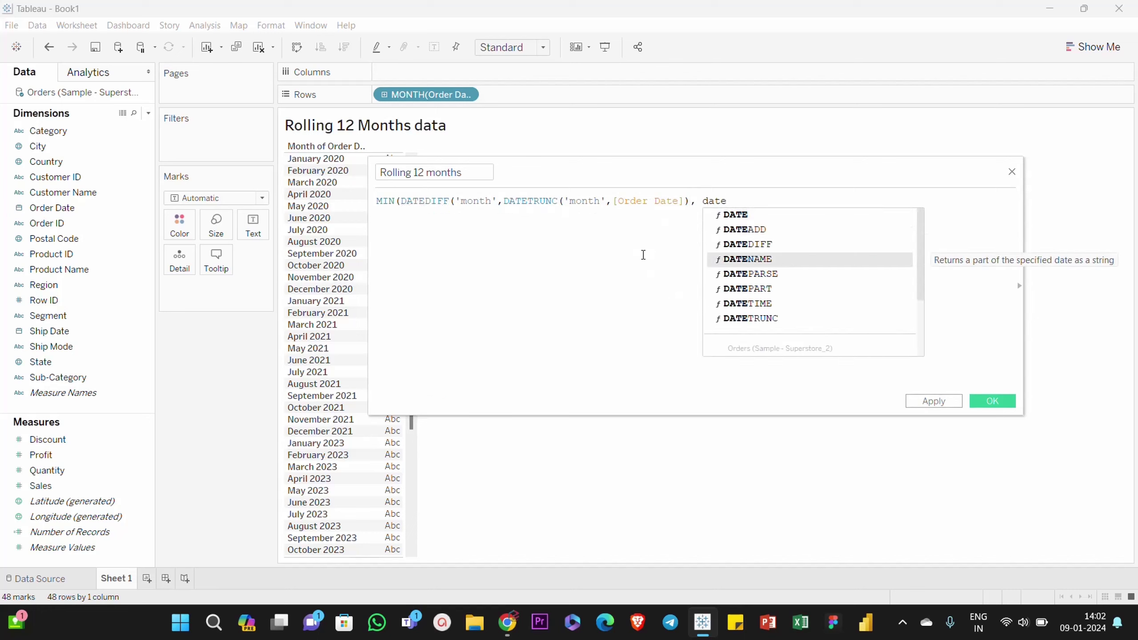
key(Down)
key(Return)
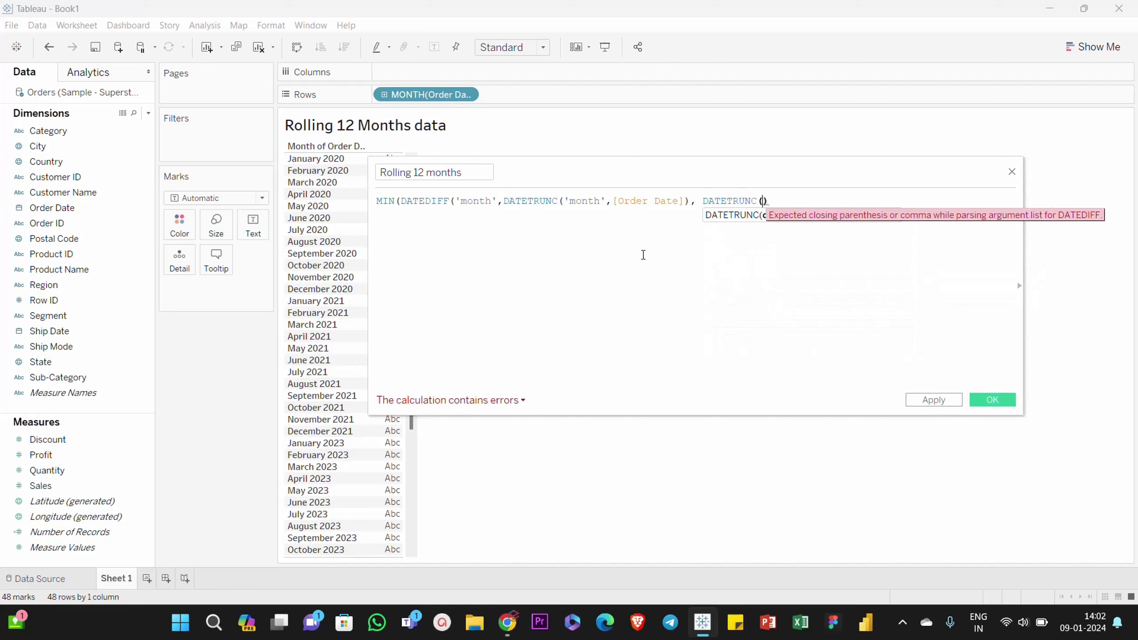
text(')
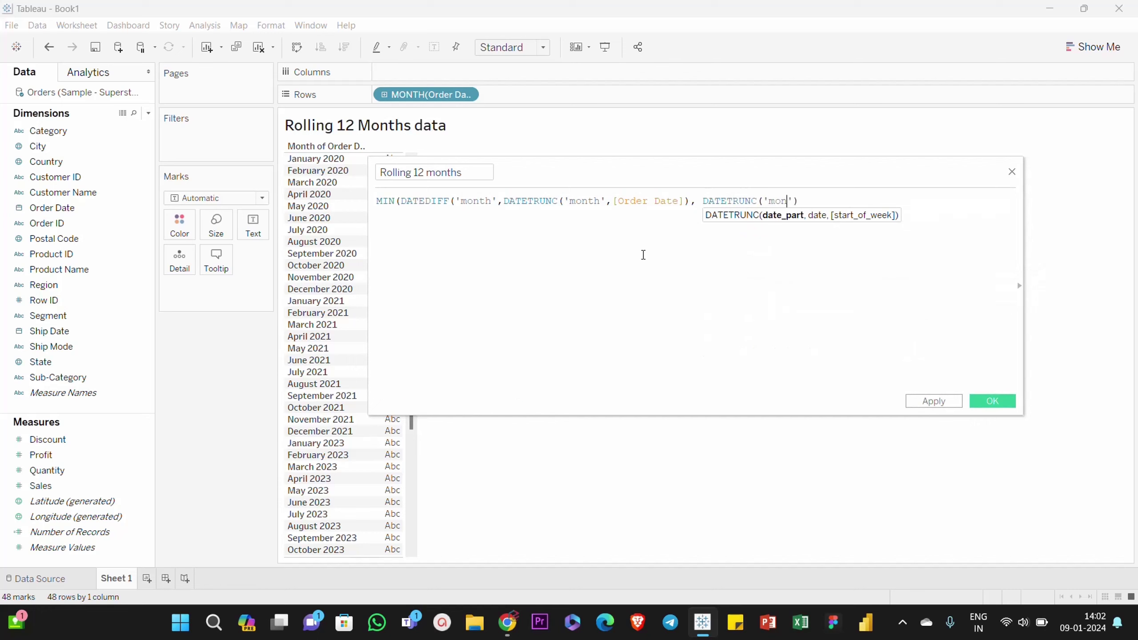
text(month',)
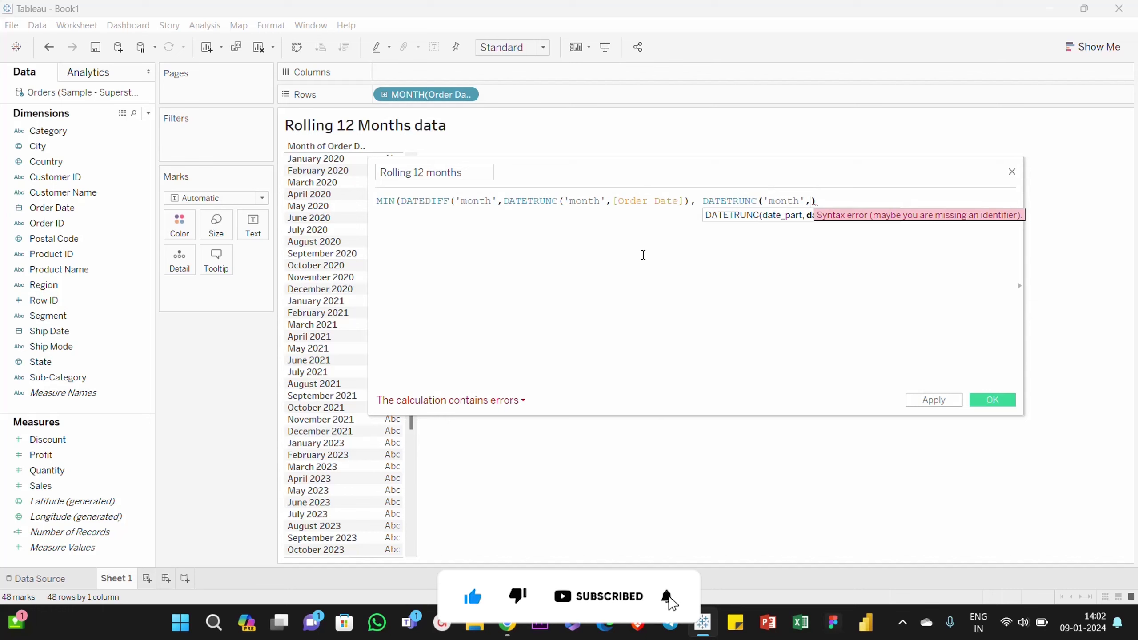
text(TODAY())
key(Return)
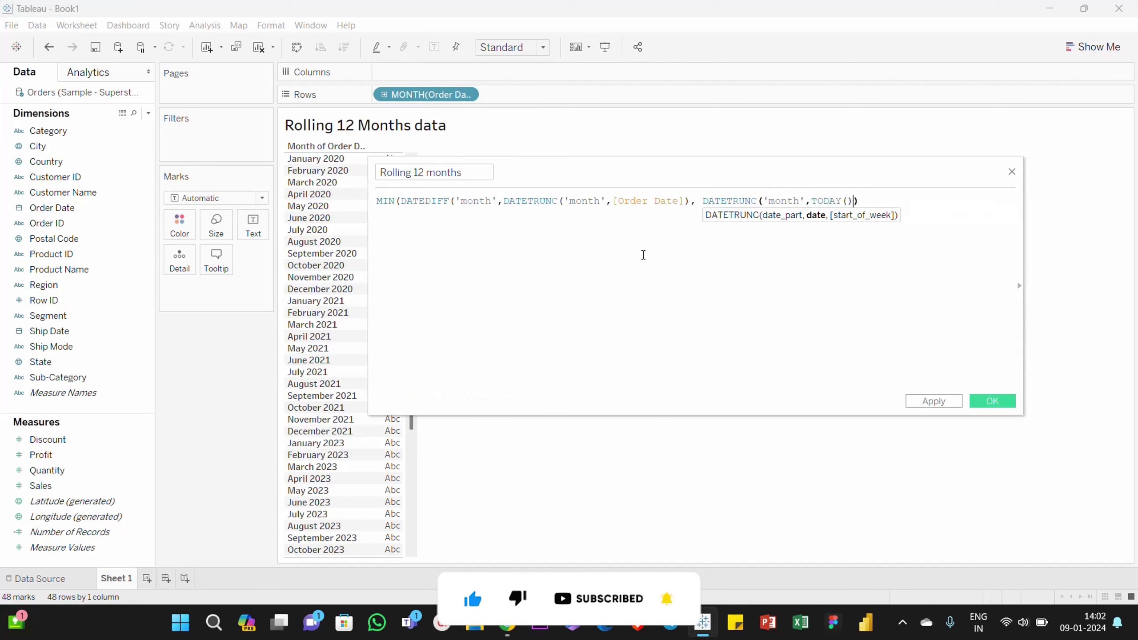
key(Right)
text())
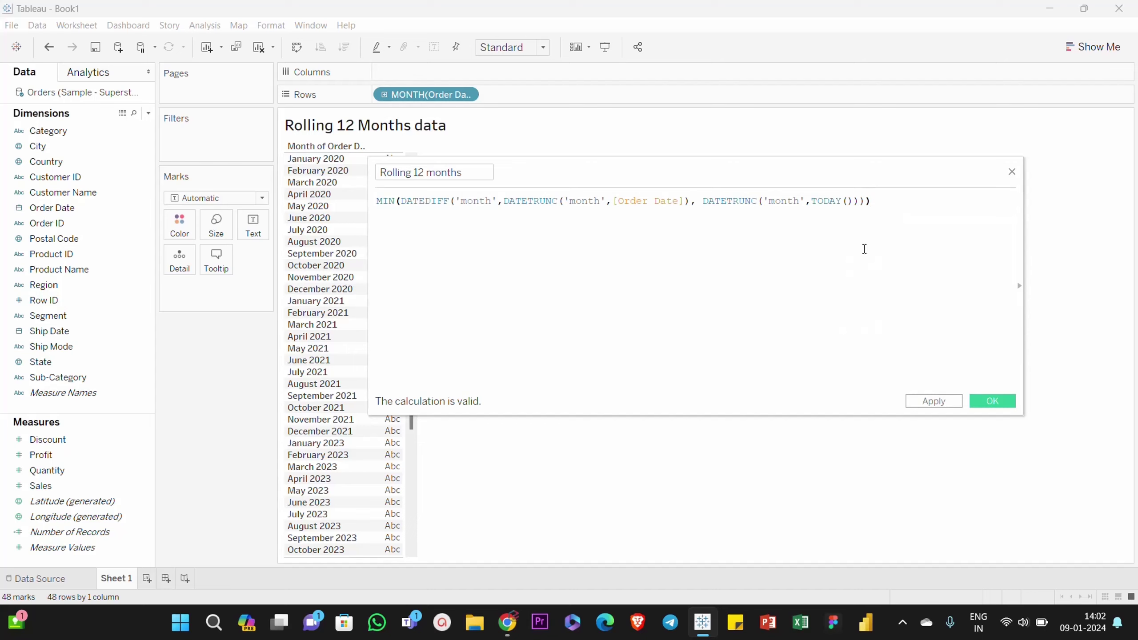
click(930, 403)
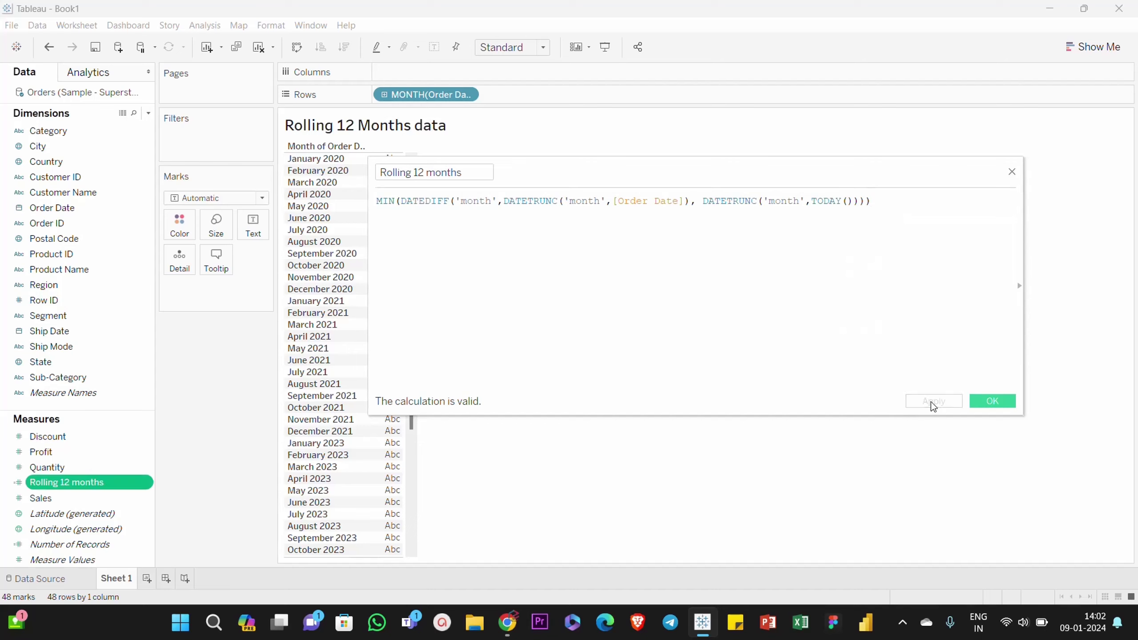
click(992, 401)
Step: Add the Rolling 12 months measure to the monthly table as text values and review them across all months
drag(54, 485, 376, 355)
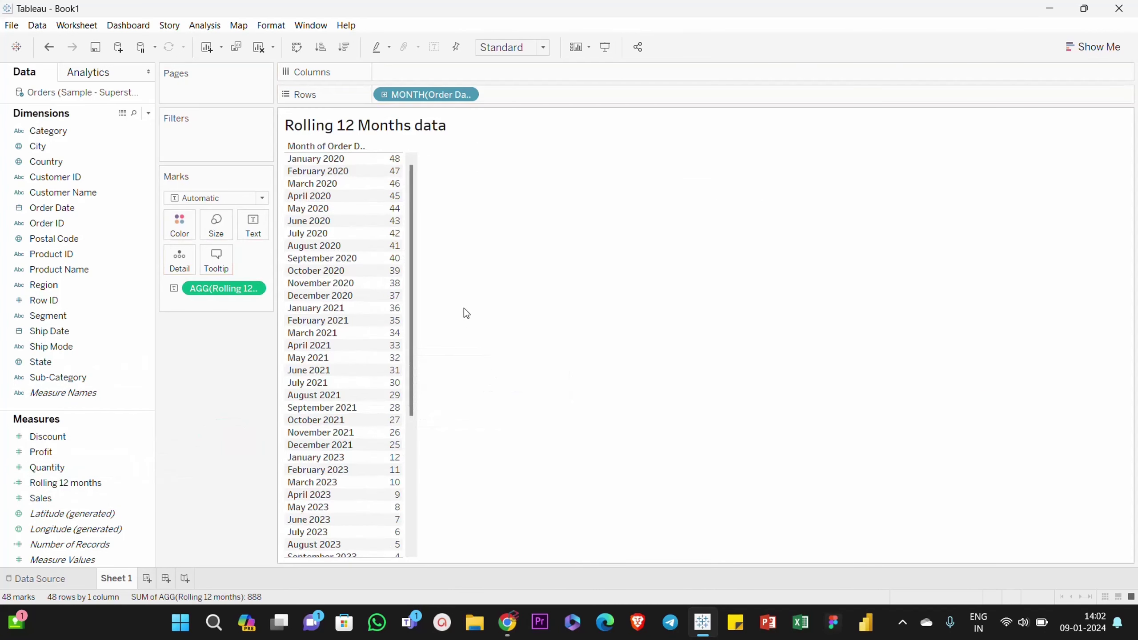
drag(410, 229, 376, 458)
mouse_move(399, 433)
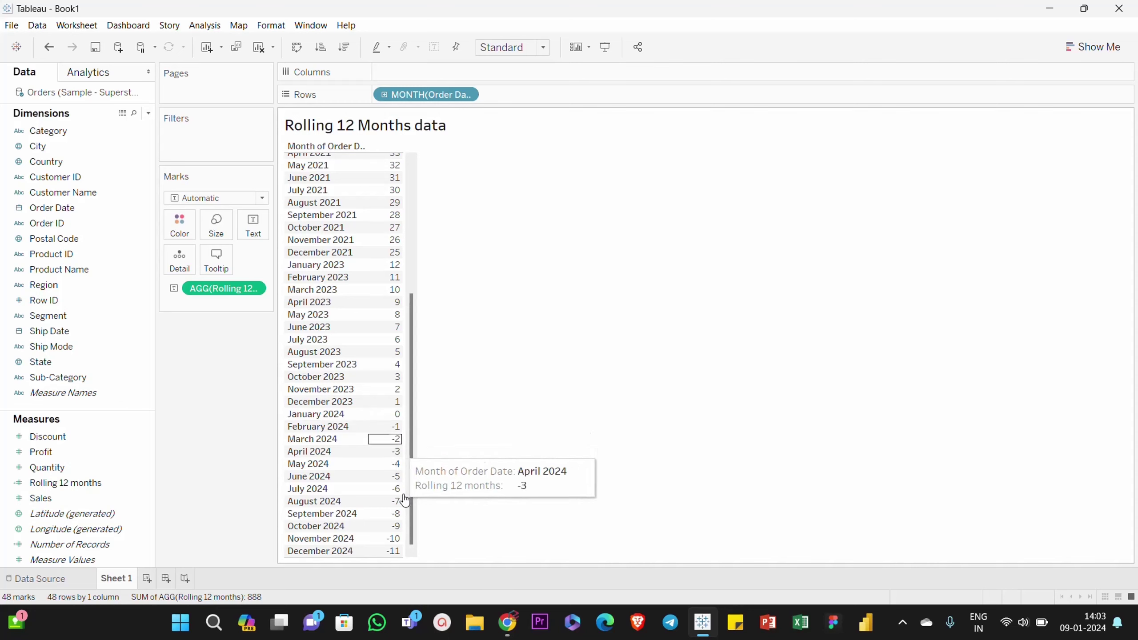
scroll(401, 431, up, 5)
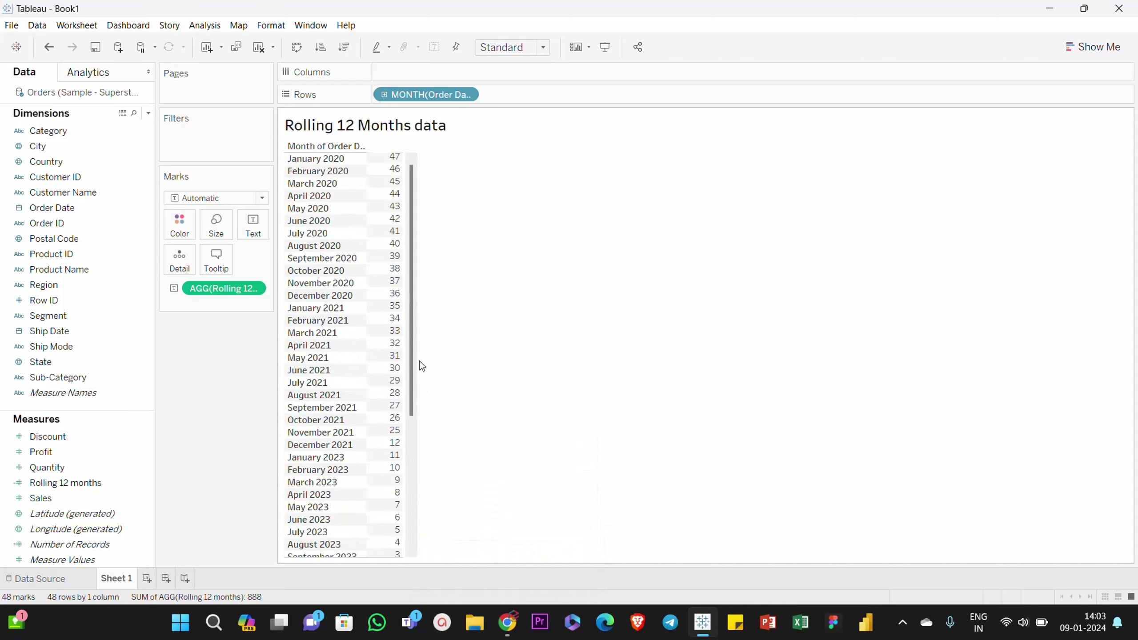
scroll(385, 291, down, 3)
scroll(387, 320, up, 3)
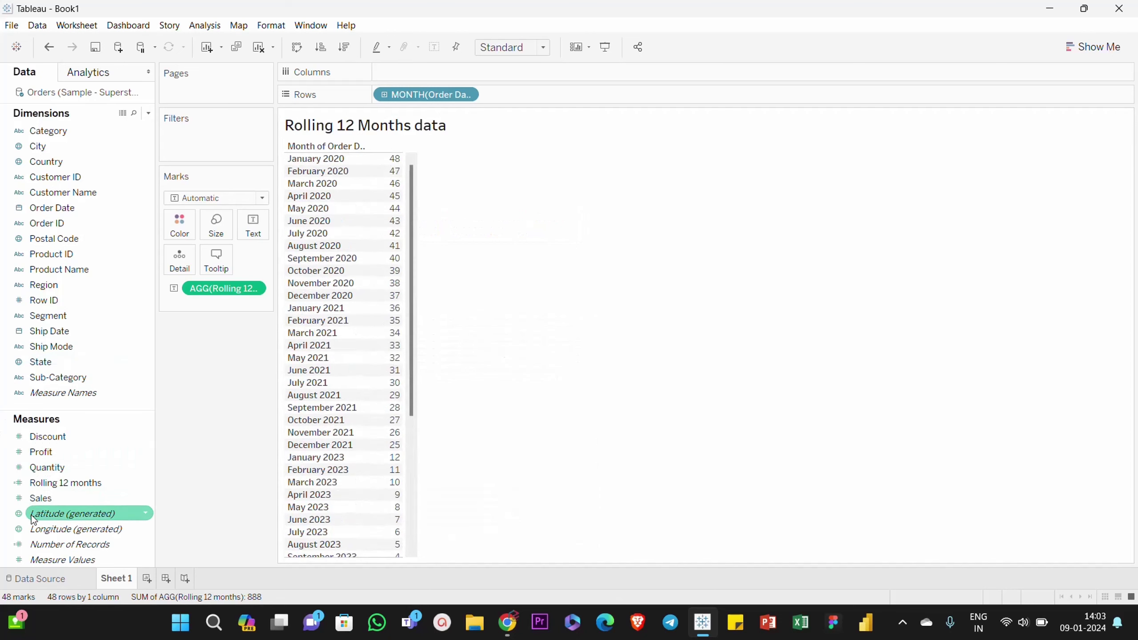
Step: Open the Rolling 12 months calculation for editing and append the condition <12 AND to its MIN(DATEDIFF) expression
right_click(62, 488)
click(99, 270)
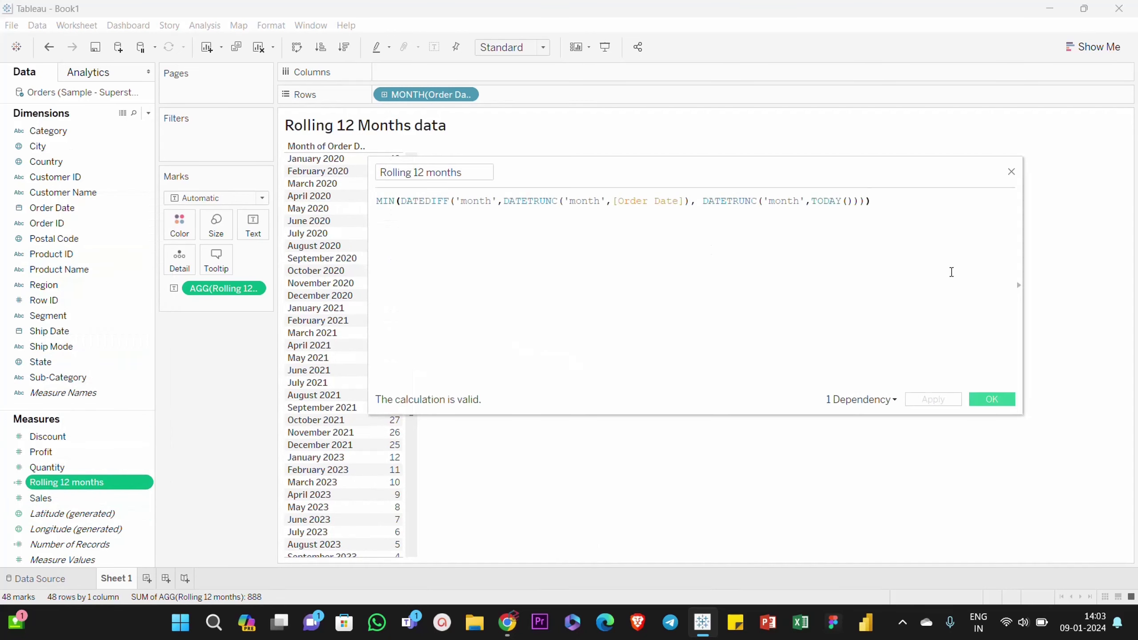
text(<12 AND)
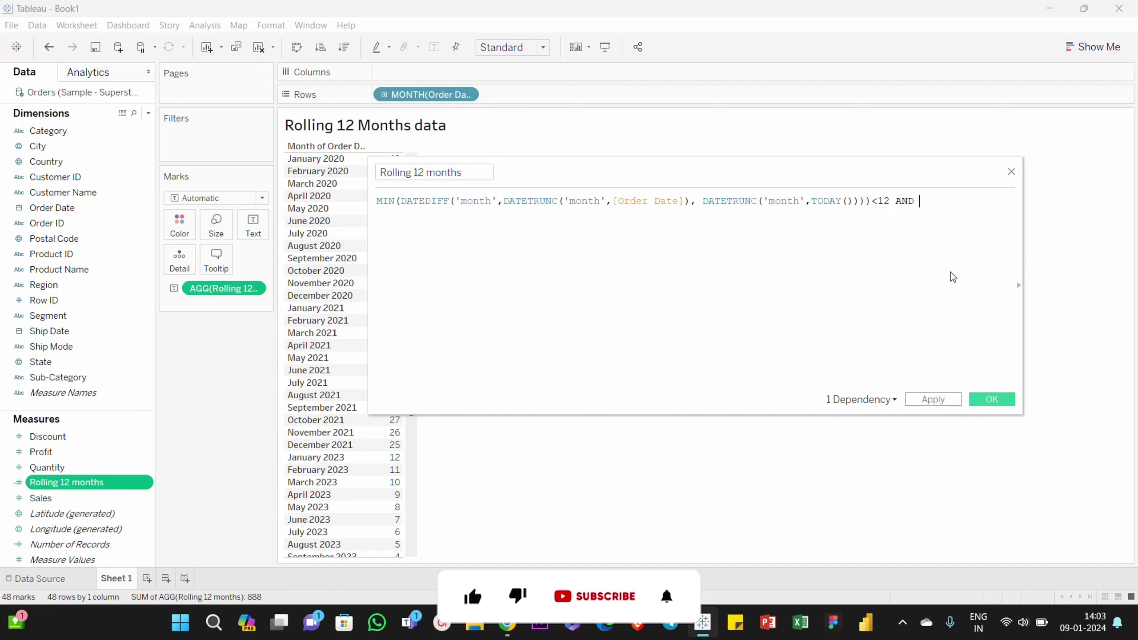
Step: Duplicate the whole MIN(DATEDIFF(...)) expression onto a second line after AND in the Rolling 12 months formula
click(873, 200)
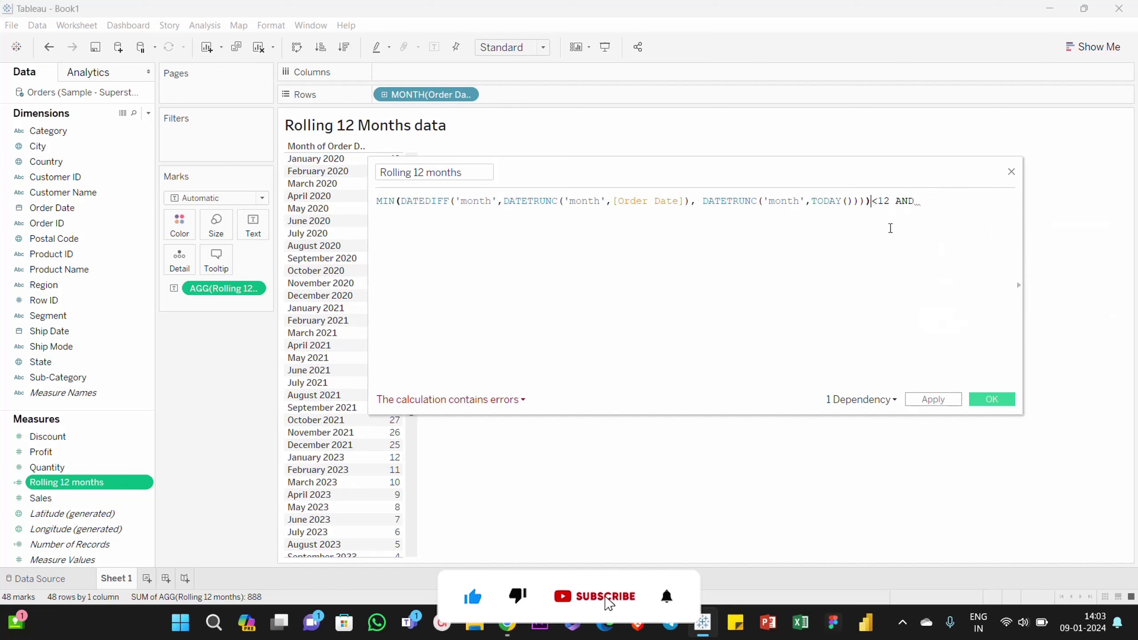
key(shift+Left)
key(shift+Left)
key(shift+Left)
key(shift+Left)
key(shift+Left)
key(shift+Left)
key(shift+Left)
key(shift+Left)
key(shift+Left)
key(shift+Left)
key(shift+Left)
key(shift+Left)
key(shift+Left)
key(shift+Left)
key(shift+Left)
key(shift+Left)
key(shift+Left)
key(shift+Left)
key(shift+Left)
key(shift+Left)
key(shift+Left)
key(shift+Left)
key(shift+Left)
key(shift+Left)
key(shift+Left)
key(shift+Left)
key(shift+Left)
key(shift+Left)
key(shift+Left)
key(shift+Left)
key(shift+Left)
key(shift+Left)
key(shift+Left)
key(shift+Left)
key(shift+Left)
key(shift+Left)
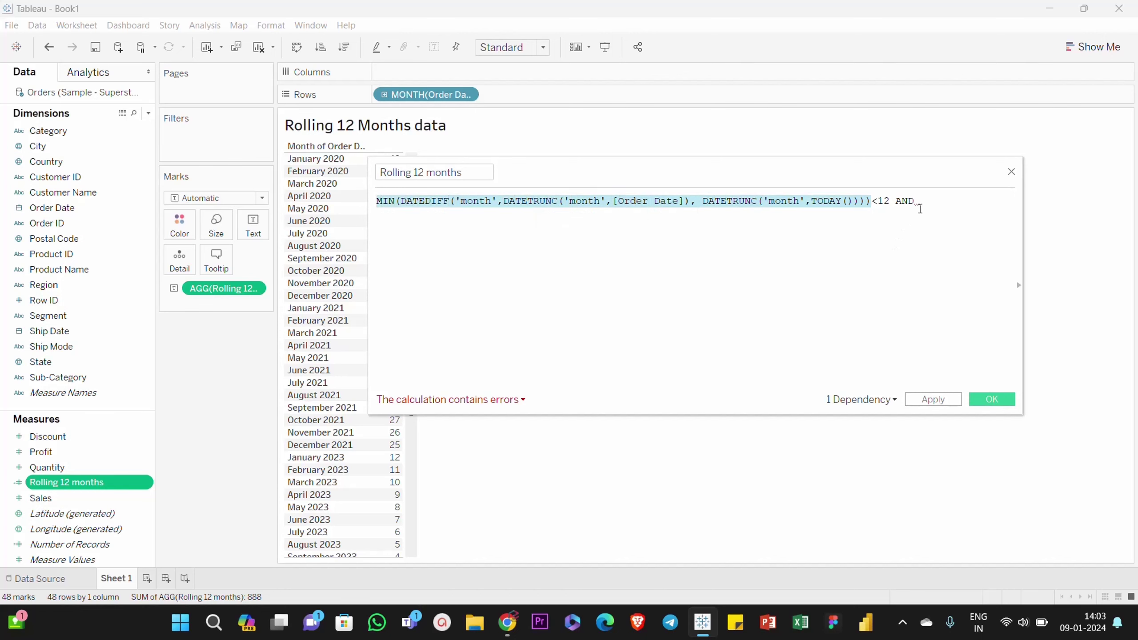
key(ctrl+c)
click(918, 210)
key(Return)
key(ctrl+v)
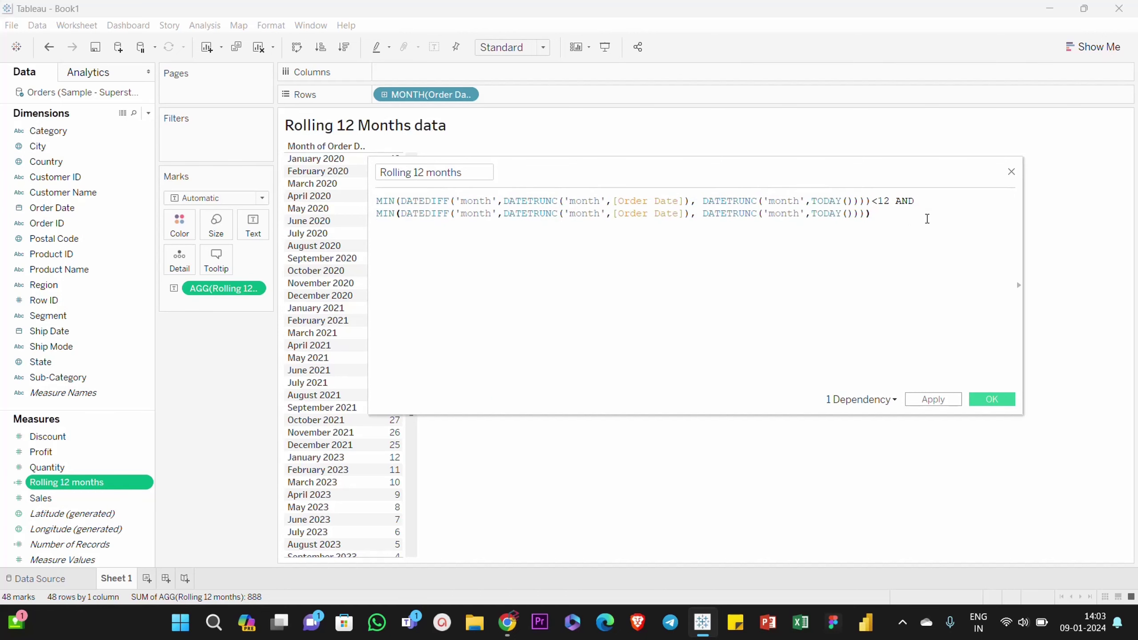
Step: Complete the second condition with >=0, then apply and save the Rolling 12 months calculation
text(>=0)
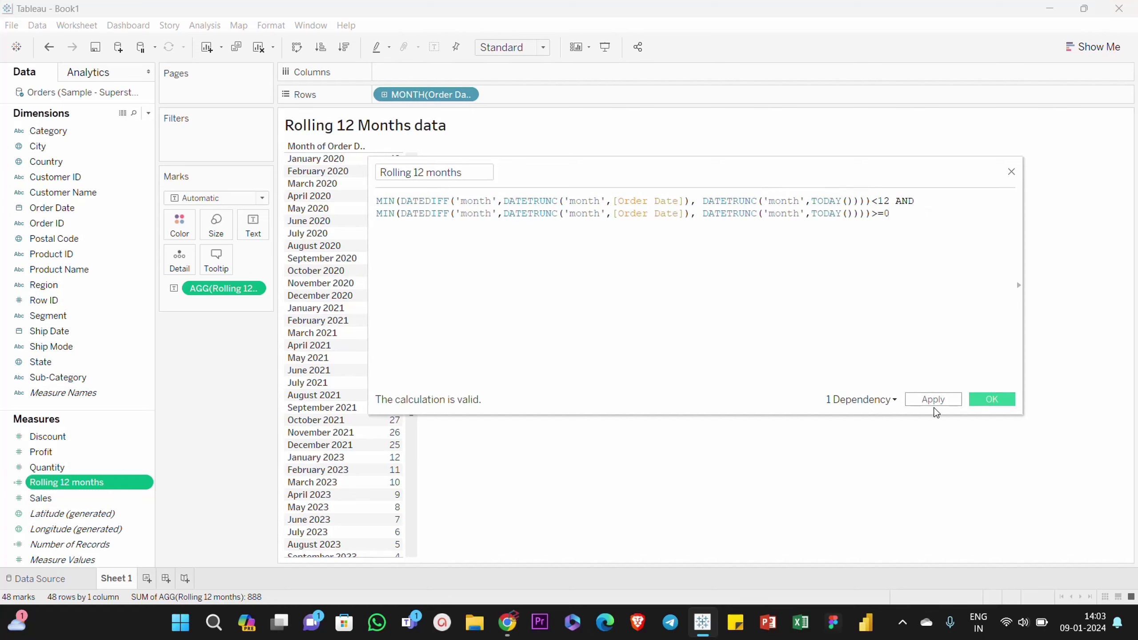
click(933, 399)
click(981, 398)
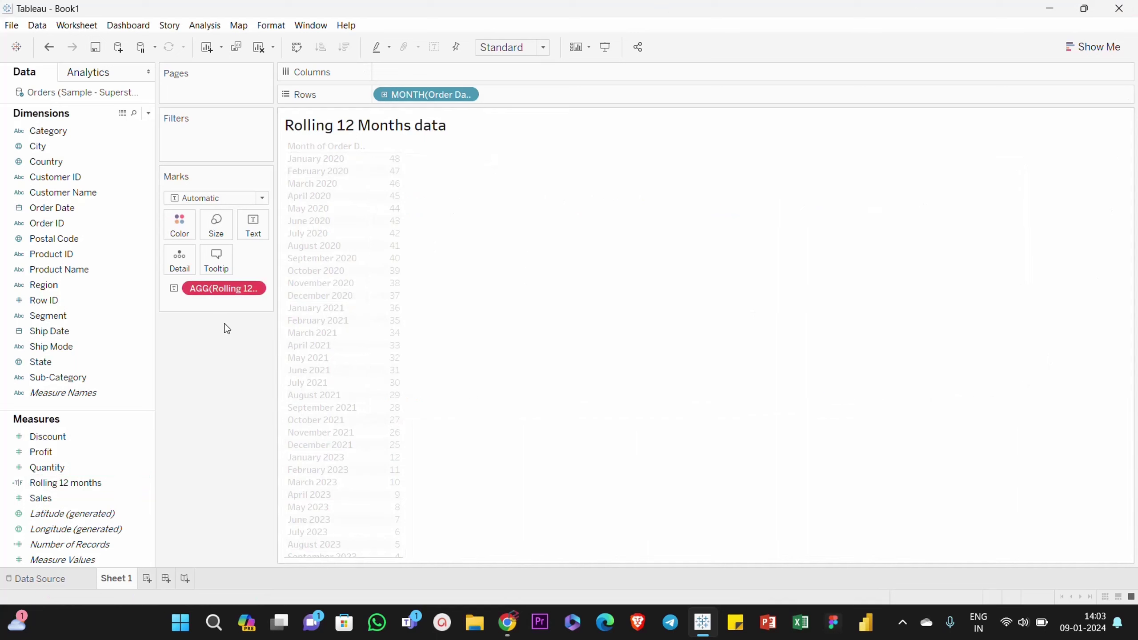
Step: Remove the Rolling 12 months field from the marks and use it as a filter that keeps only True
drag(225, 292, 218, 404)
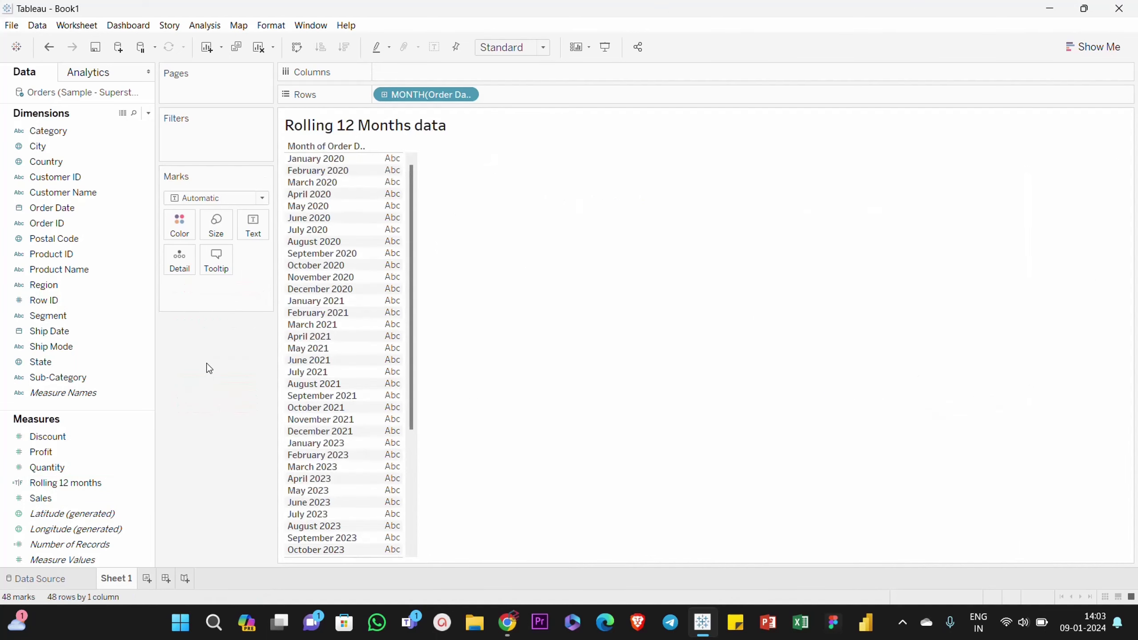
drag(40, 489, 209, 134)
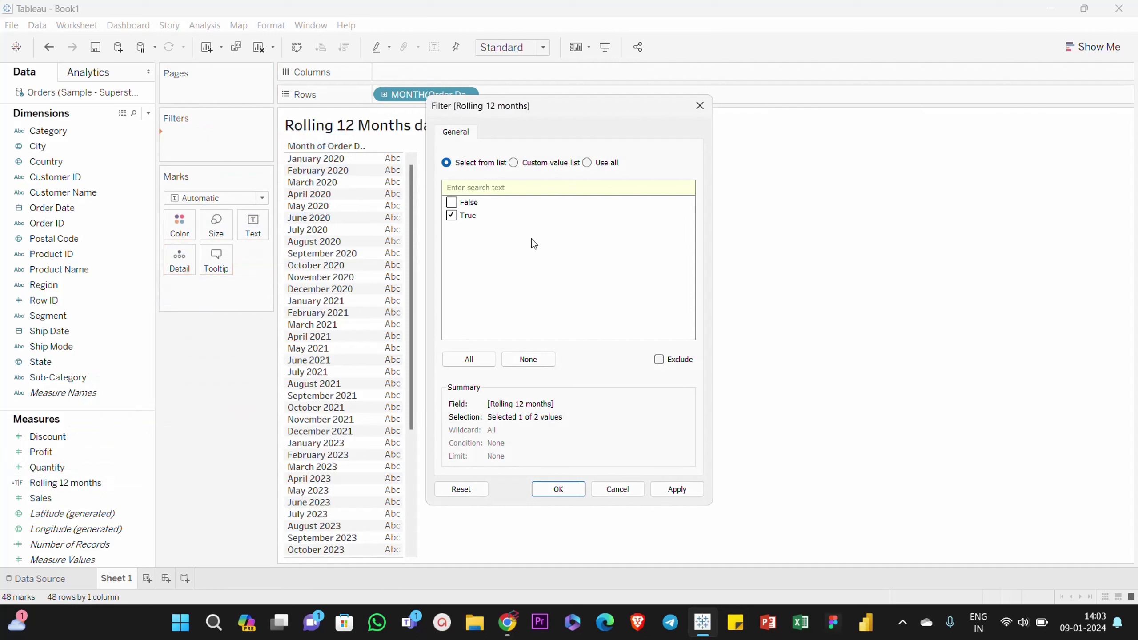
click(674, 489)
click(560, 489)
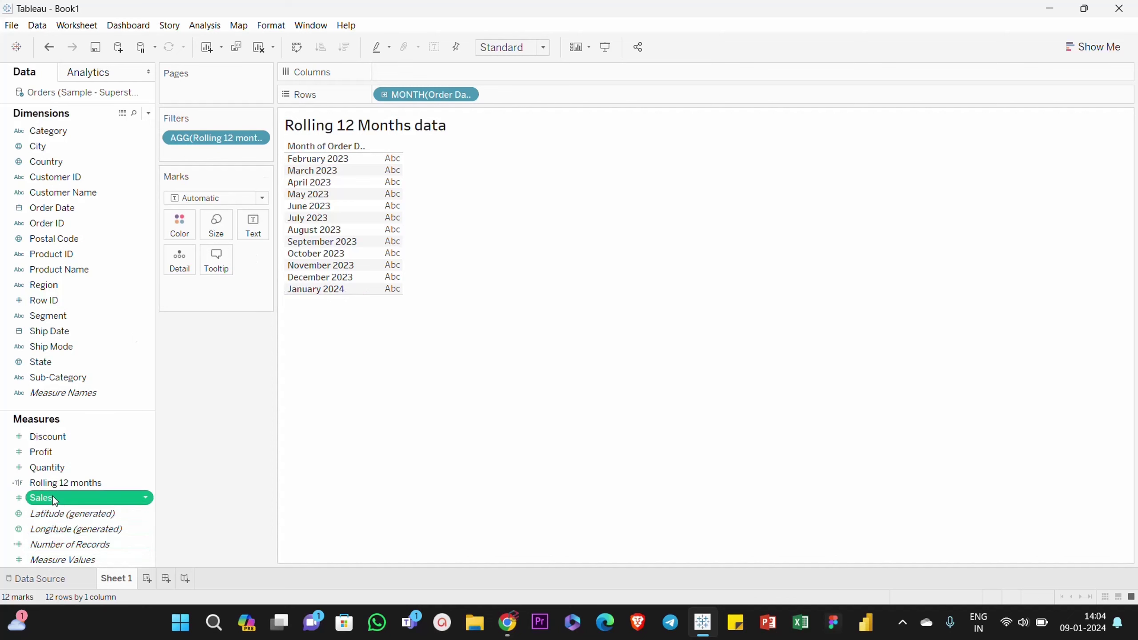
Step: Add Sales to the monthly table and turn it into a vertical bar chart with the Order Date months as columns
drag(53, 496, 387, 247)
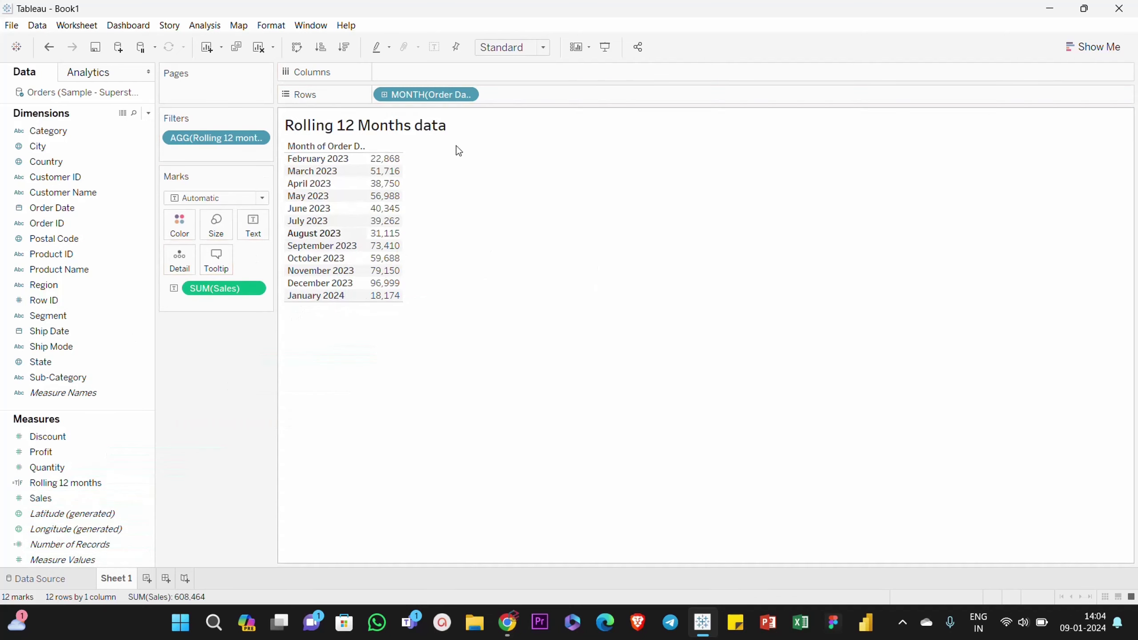
click(1093, 46)
click(1018, 161)
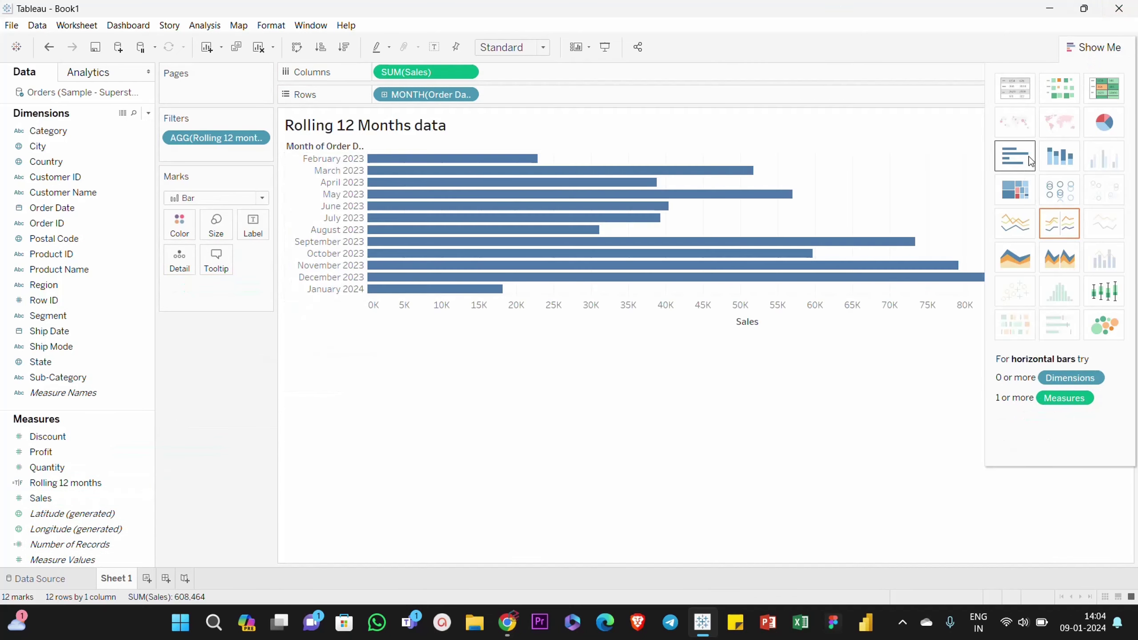
click(1097, 46)
click(297, 47)
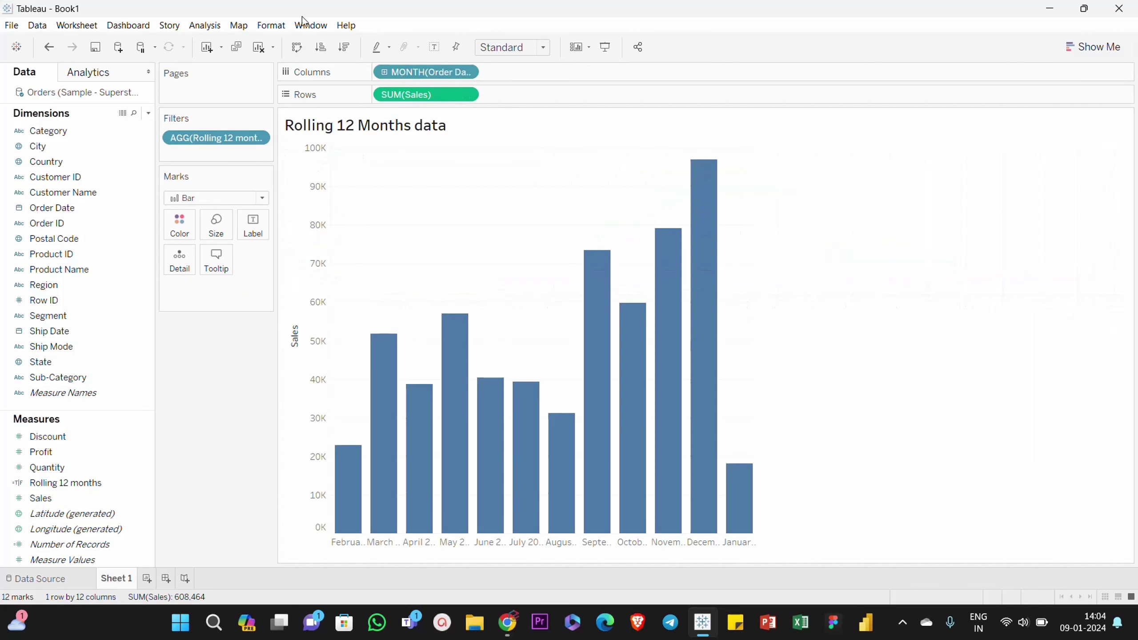
Step: Fit the bar chart to Entire View and show the sales mark labels on the bars
click(539, 44)
click(510, 104)
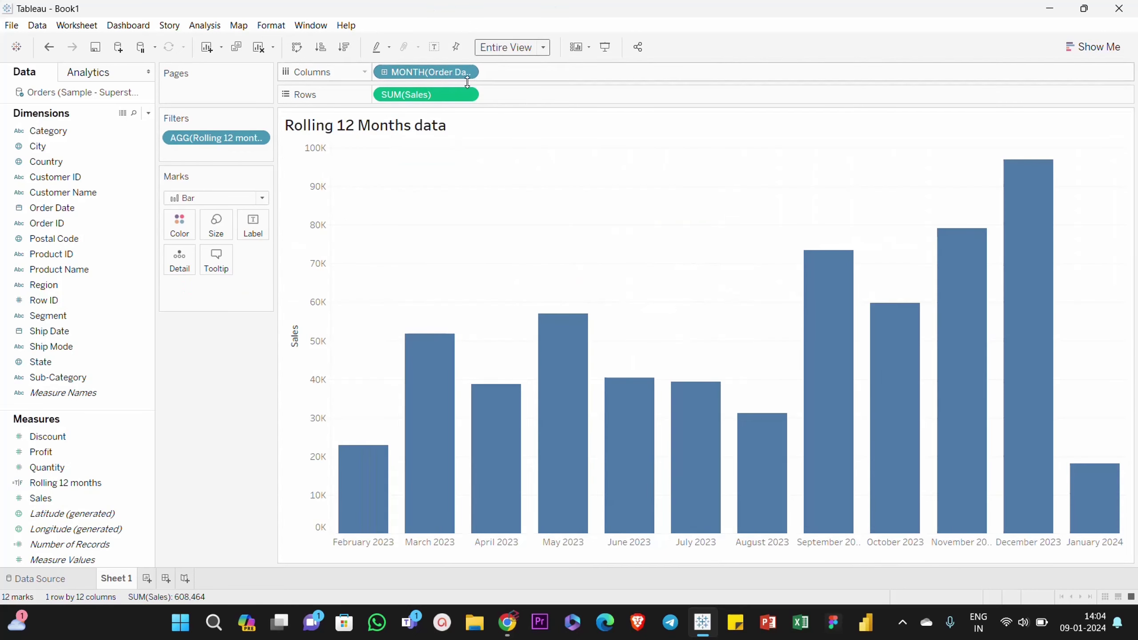
click(435, 47)
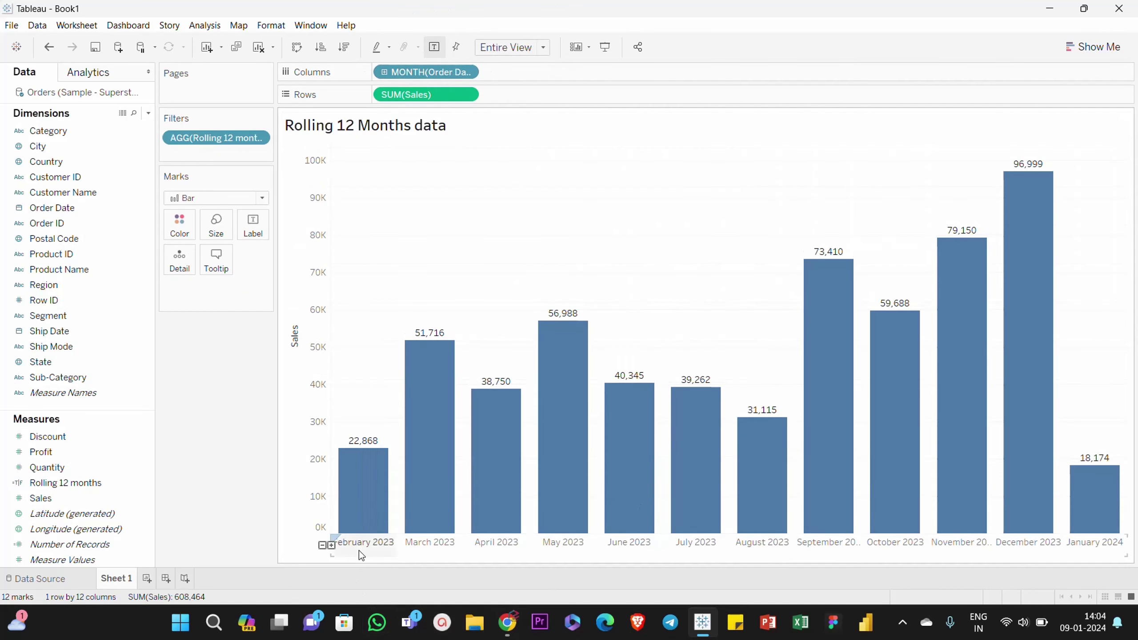